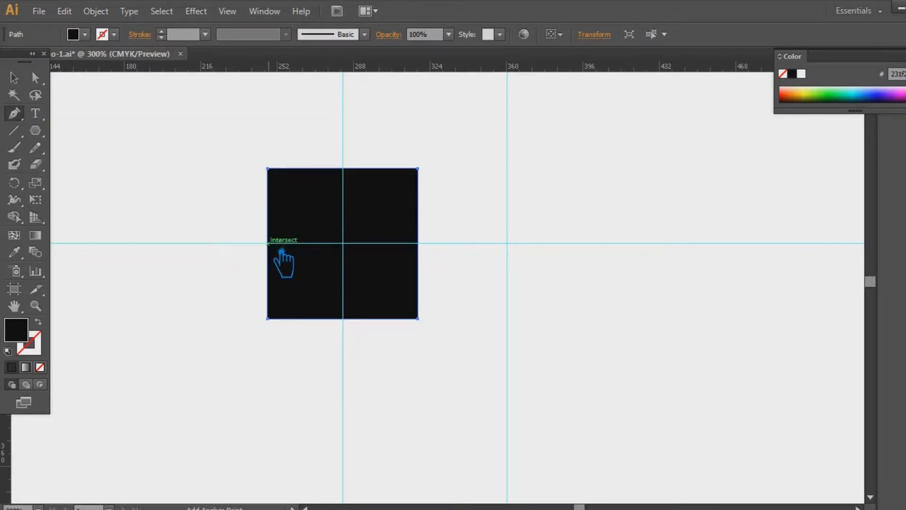
# Add an anchor point at the middle of each side of the black square, where the guides cross its edges
pyautogui.click(282, 251)
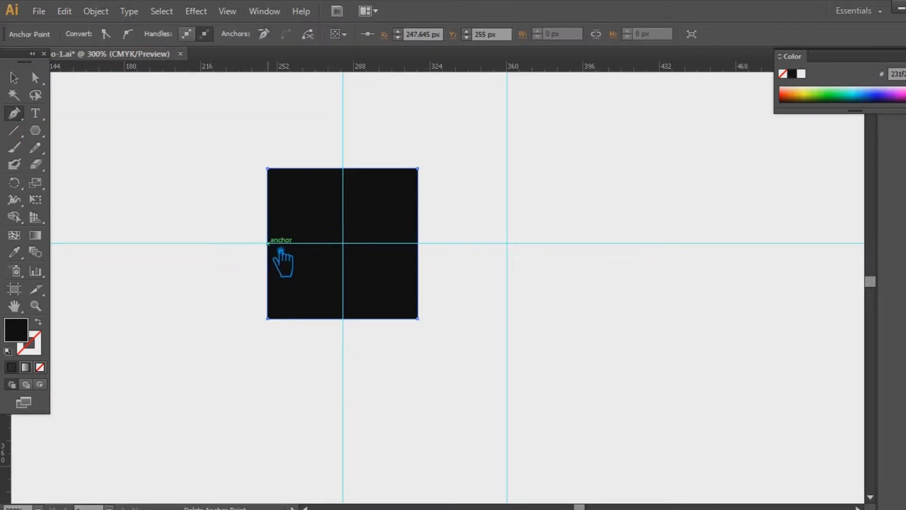
pyautogui.click(343, 169)
pyautogui.click(417, 243)
pyautogui.click(342, 319)
# Move the square's left midpoint anchor inward to X 262.645 px
pyautogui.press('a')
pyautogui.press('Right')
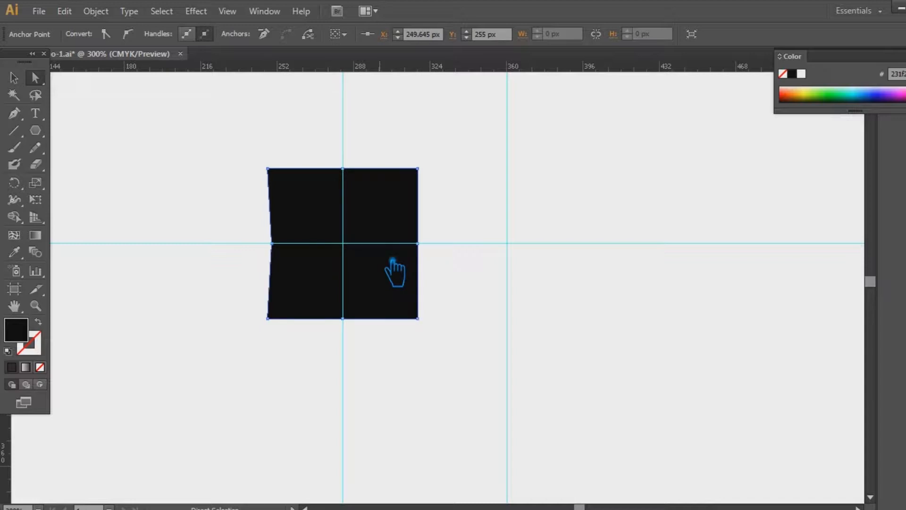
pyautogui.press('Left')
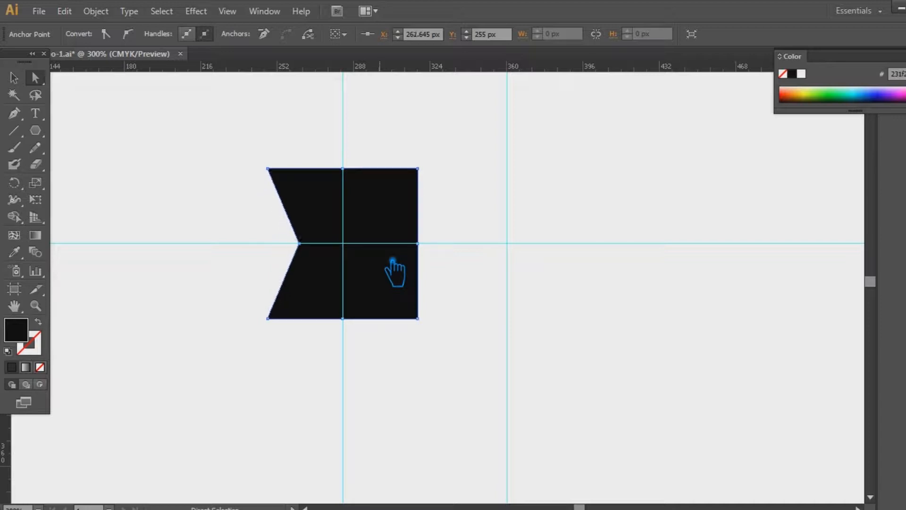
# Move the top midpoint anchor down along the vertical guide to about Y 234 px
pyautogui.click(344, 168)
pyautogui.press('Down')
pyautogui.press('Down')
pyautogui.press('Down')
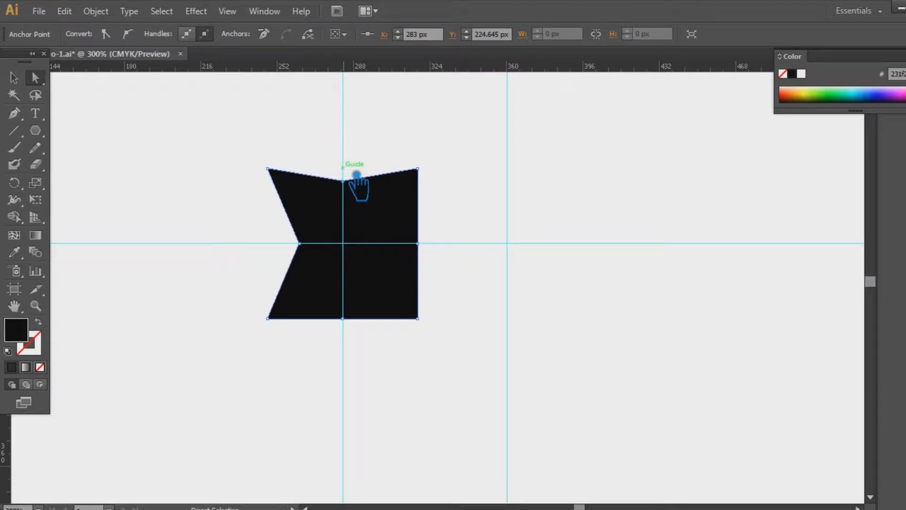
pyautogui.press('Down')
pyautogui.press('Down')
pyautogui.press('Down')
pyautogui.press('Down')
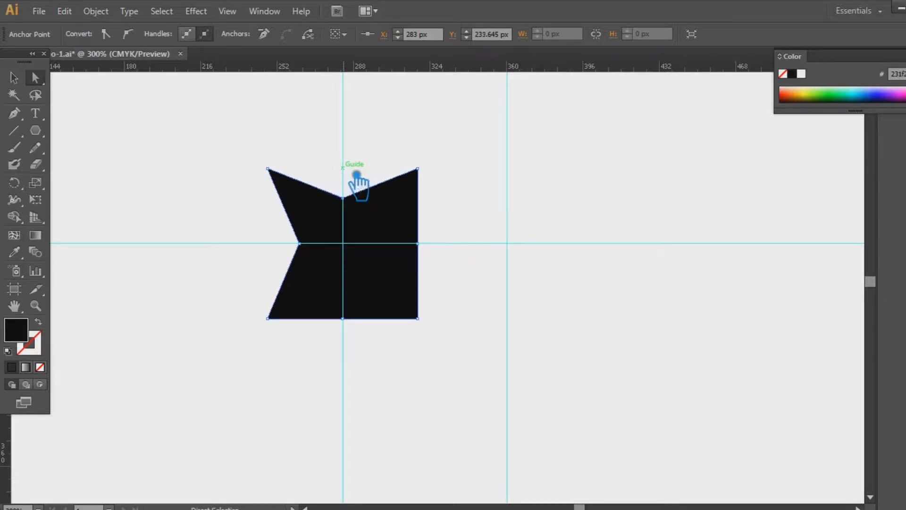
# Move the right midpoint anchor inward along the horizontal guide to X 303.355 px
pyautogui.click(417, 243)
pyautogui.press('Left')
pyautogui.press('Left')
pyautogui.press('Left')
pyautogui.press('Left')
pyautogui.press('Left')
pyautogui.press('Left')
pyautogui.press('Left')
pyautogui.press('Left')
pyautogui.press('Left')
pyautogui.press('Left')
pyautogui.press('Left')
pyautogui.press('Left')
pyautogui.press('Left')
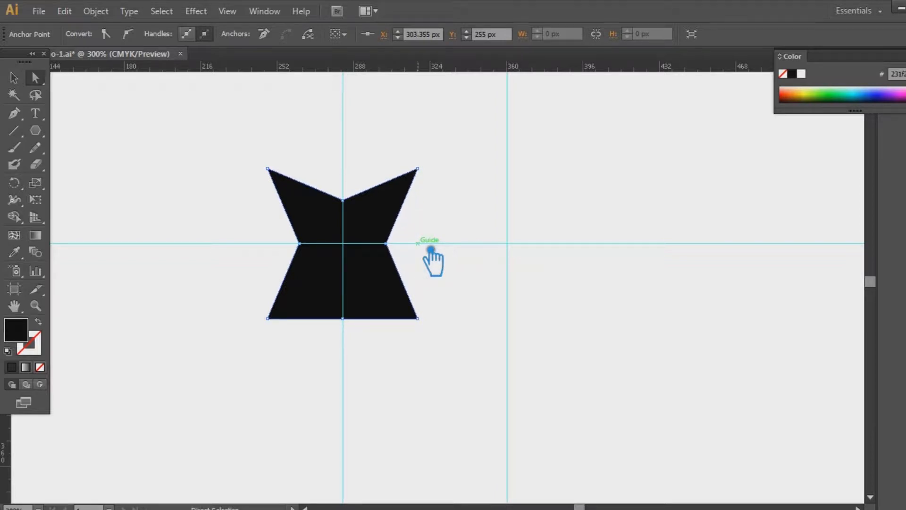
# Move the bottom midpoint anchor up along the vertical guide to about Y 271 px, forming a four-pointed star
pyautogui.press('Up')
pyautogui.press('Up')
pyautogui.press('Up')
pyautogui.press('Up')
pyautogui.press('Up')
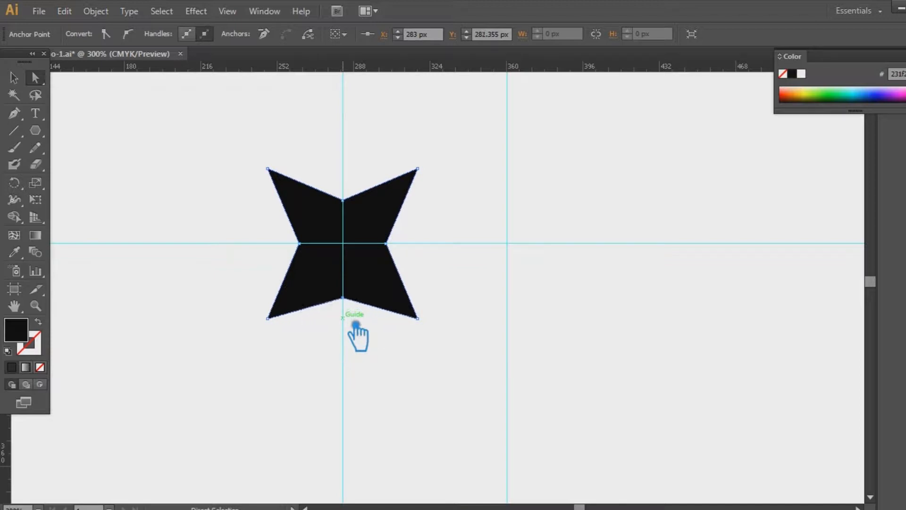
pyautogui.press('Up')
pyautogui.press('Up')
pyautogui.press('Up')
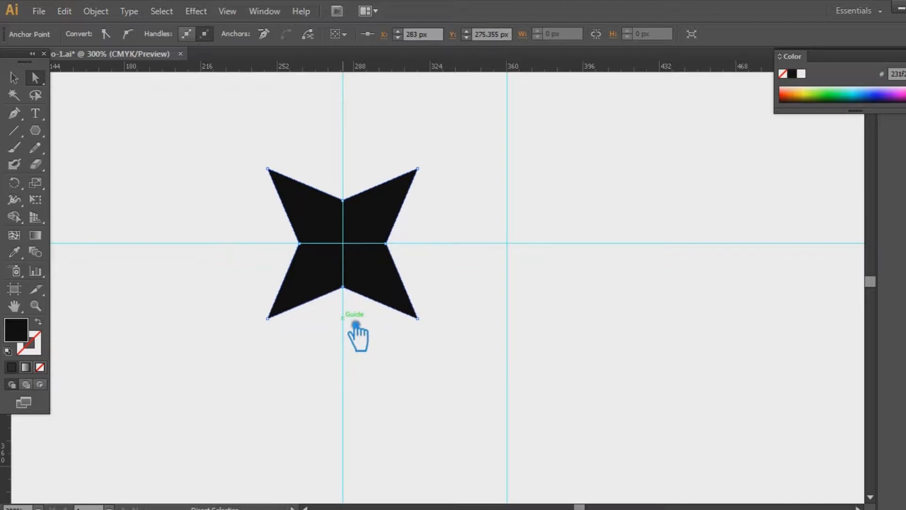
pyautogui.press('Up')
pyautogui.press('Up')
pyautogui.press('Up')
pyautogui.press('Up')
pyautogui.press('Up')
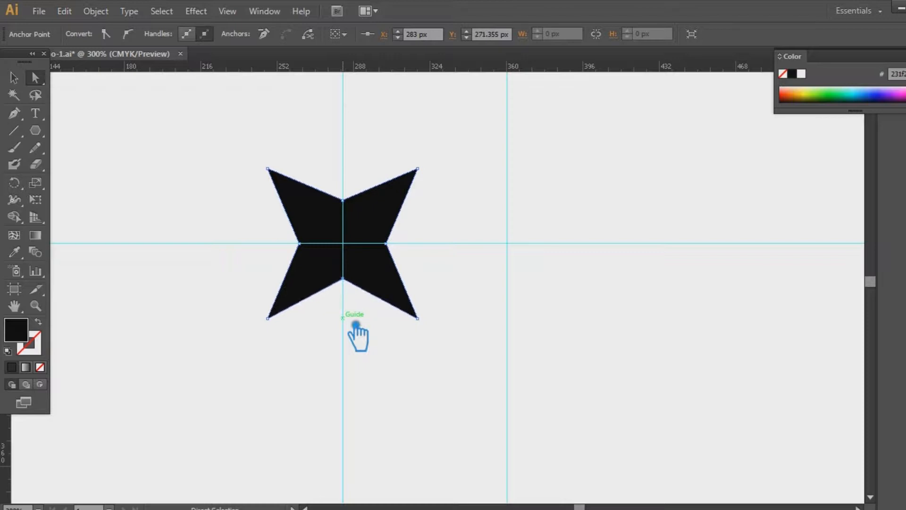
# Move the star's right inner anchor further toward the center, to X 298.355 px
pyautogui.moveTo(400, 246); pyautogui.dragTo(399, 249)
pyautogui.press('Left')
pyautogui.press('Left')
pyautogui.press('Left')
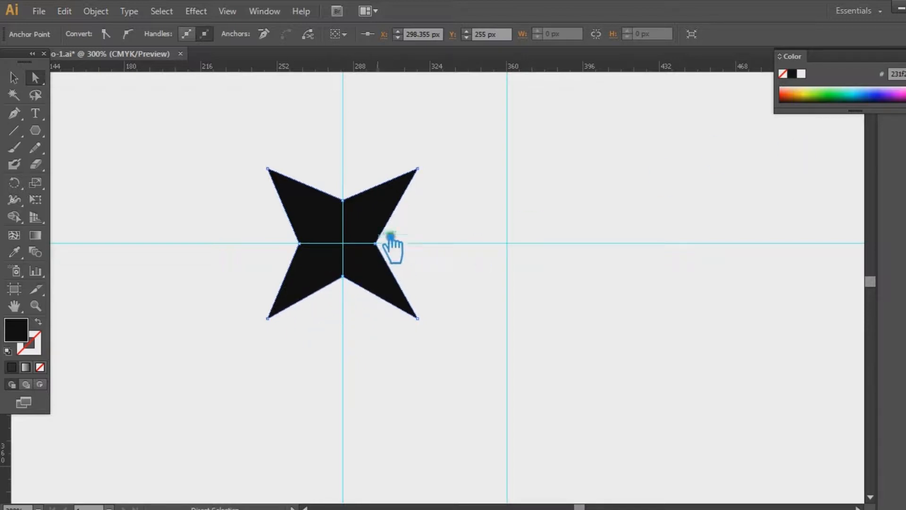
# Move the star's top inner anchor further down until its inset matches that of the bottom inner anchor
pyautogui.press('Down')
pyautogui.press('Down')
pyautogui.press('Down')
pyautogui.press('Down')
pyautogui.press('Down')
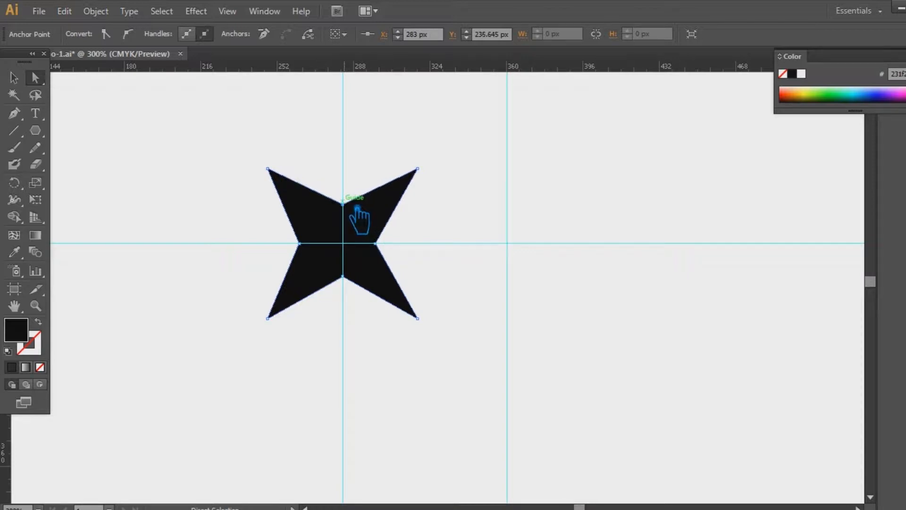
# Move the star's left inner anchor in to X 267.645 px and deselect the finished star
pyautogui.click(312, 248)
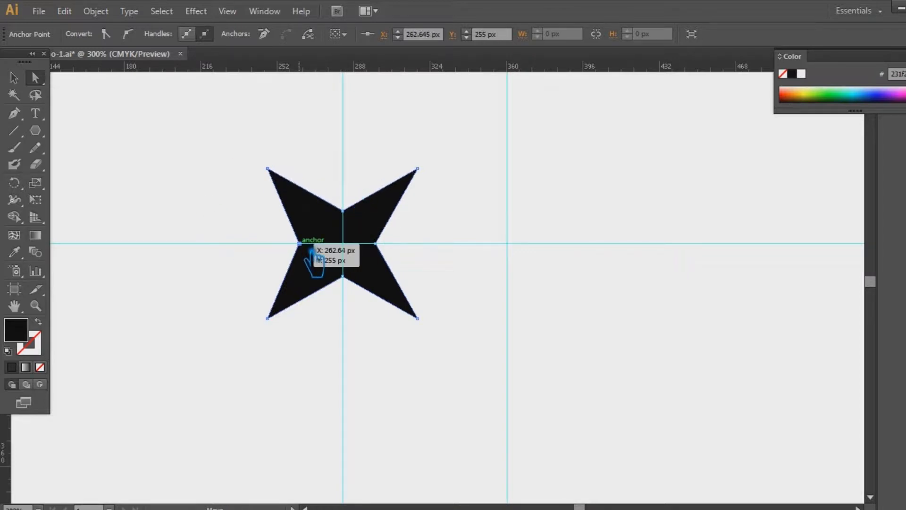
pyautogui.press('Right')
pyautogui.press('Right')
pyautogui.press('Right')
pyautogui.press('Right')
pyautogui.press('Right')
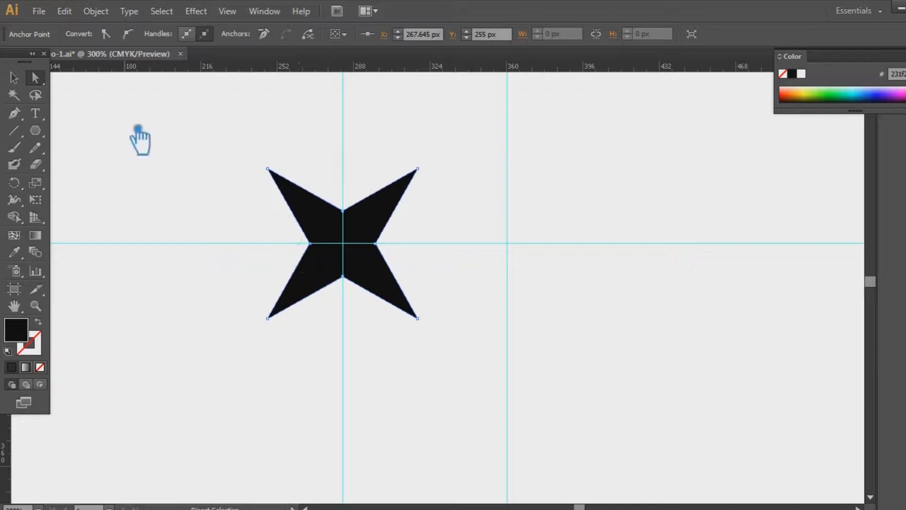
pyautogui.press('v')
pyautogui.click(483, 272)
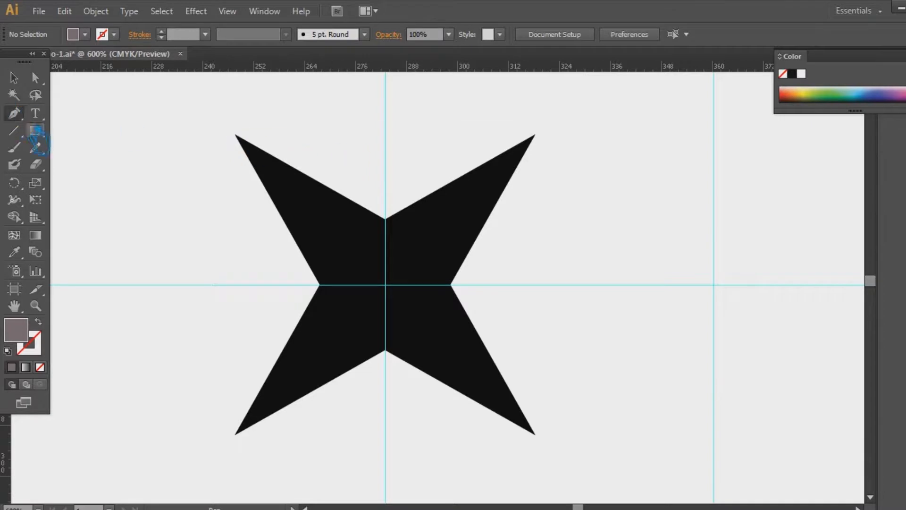
# Draw a thin vertical rectangle about 4 px wide beside the star, taller than the star
pyautogui.click(36, 131)
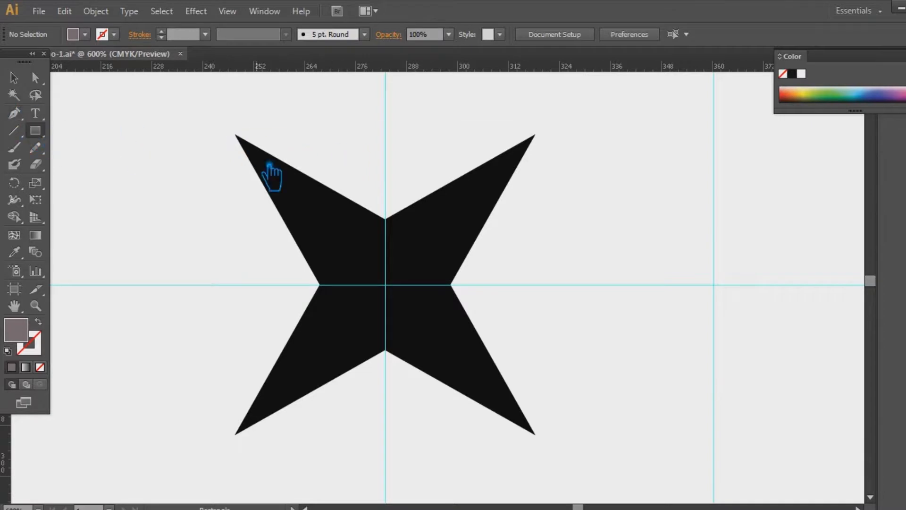
pyautogui.moveTo(615, 108); pyautogui.dragTo(631, 497)
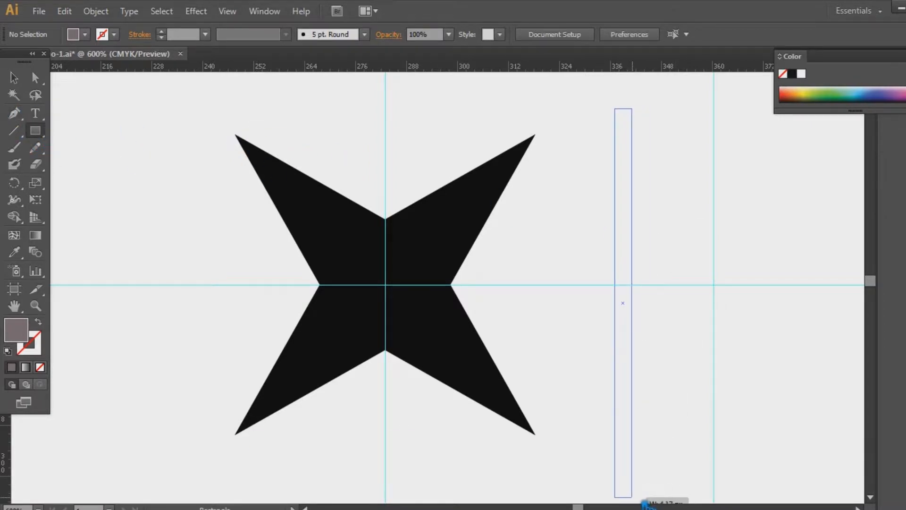
pyautogui.moveTo(631, 501); pyautogui.dragTo(633, 475)
# Move the thin bar onto the star's center and rotate it to run diagonally from the upper-left to the lower-right point
pyautogui.click(14, 78)
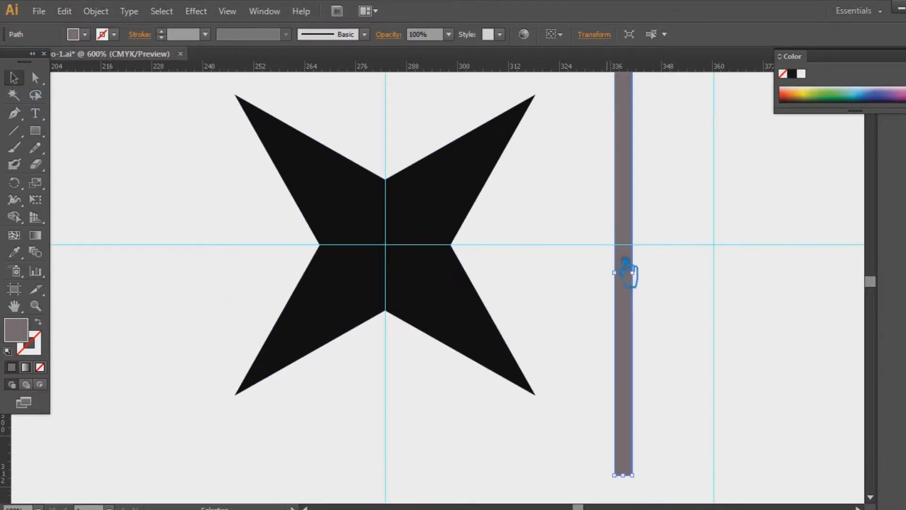
pyautogui.moveTo(633, 370); pyautogui.dragTo(385, 388)
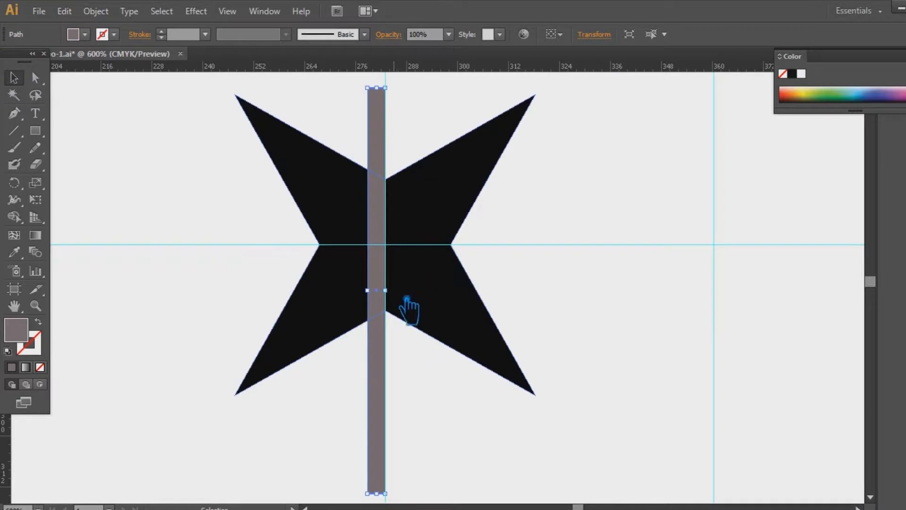
pyautogui.moveTo(406, 305); pyautogui.dragTo(388, 263)
pyautogui.moveTo(519, 381); pyautogui.dragTo(565, 430)
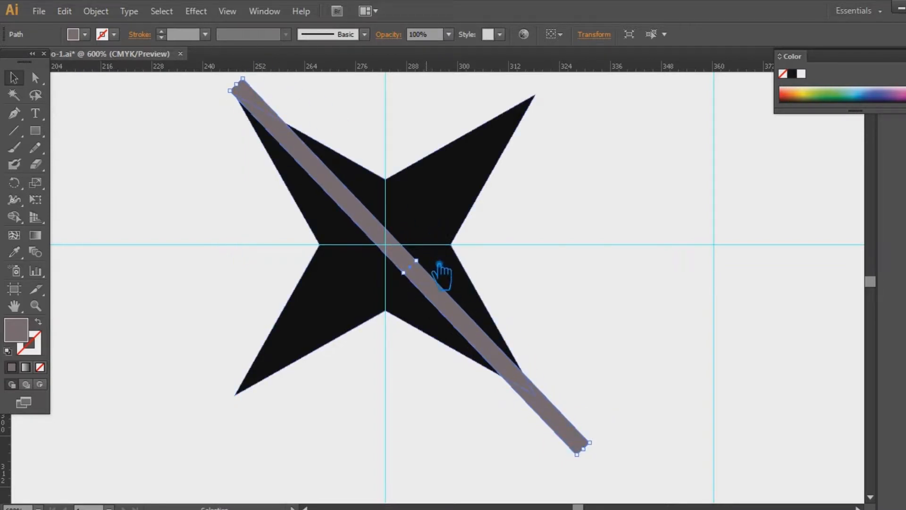
# Fine-tune the bar's rotation and position so it runs through the star's center and both opposite points
pyautogui.moveTo(434, 259)
pyautogui.mouseDown()
pyautogui.moveTo(445, 263)
pyautogui.moveTo(434, 260)
pyautogui.mouseUp()
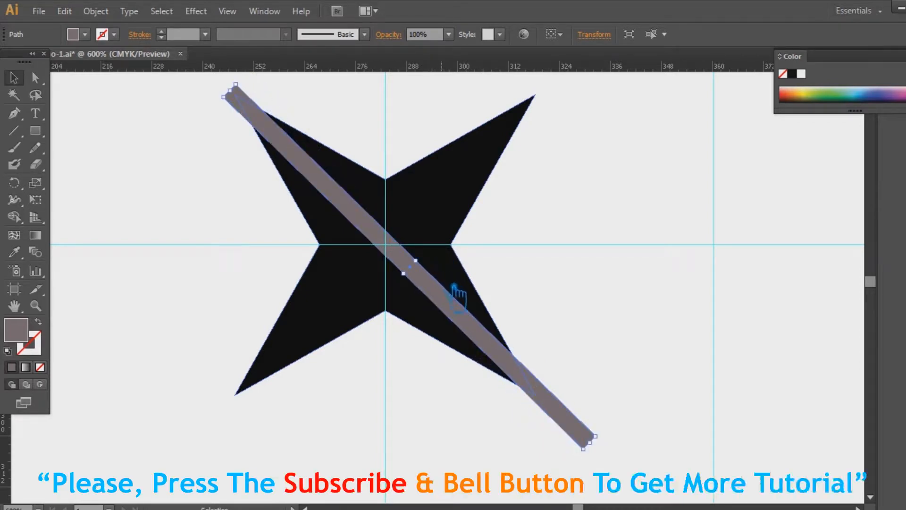
pyautogui.moveTo(586, 424); pyautogui.dragTo(583, 428)
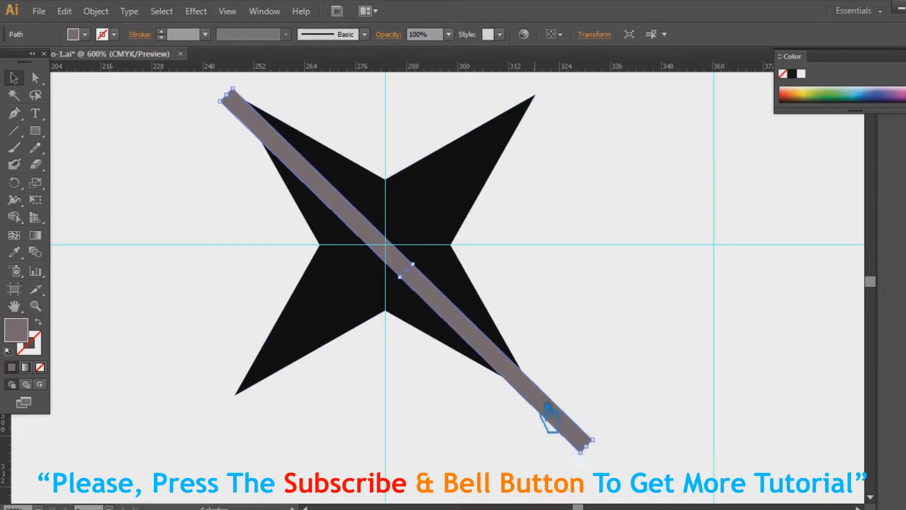
pyautogui.moveTo(228, 105); pyautogui.dragTo(230, 98)
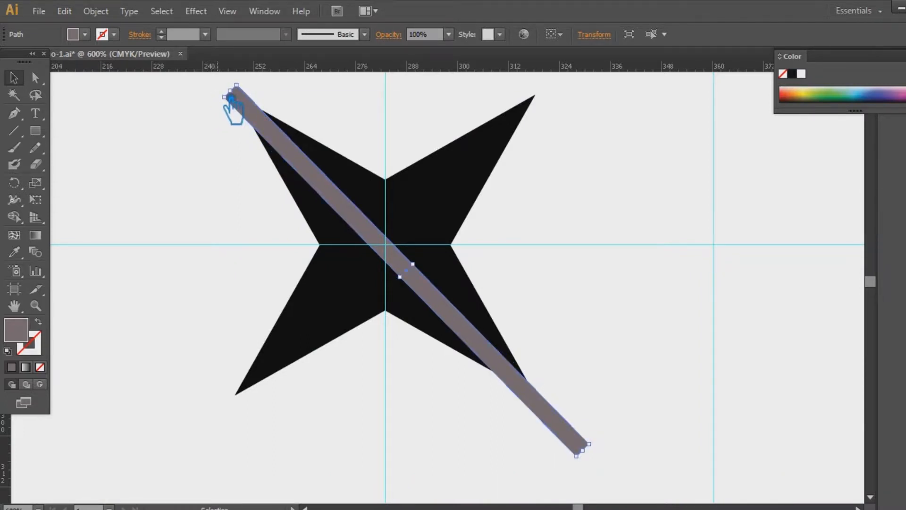
pyautogui.moveTo(236, 105); pyautogui.dragTo(229, 104)
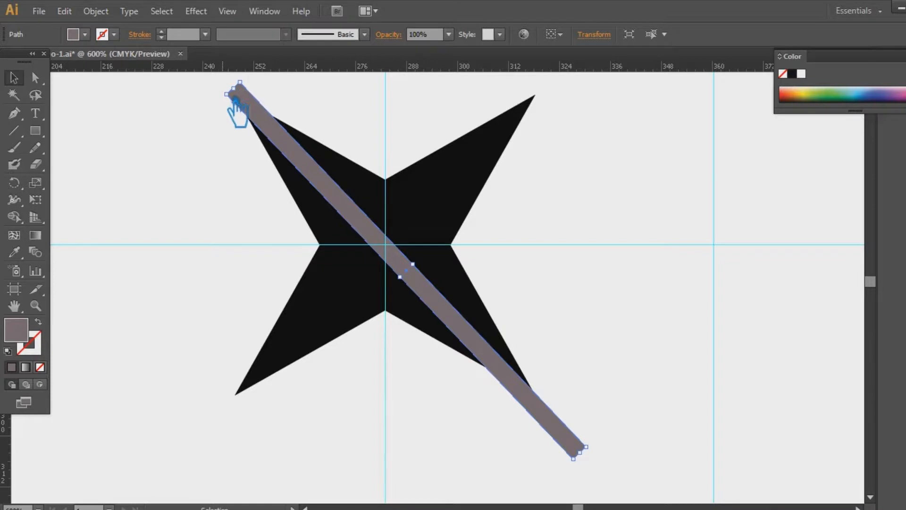
pyautogui.moveTo(237, 94); pyautogui.dragTo(236, 99)
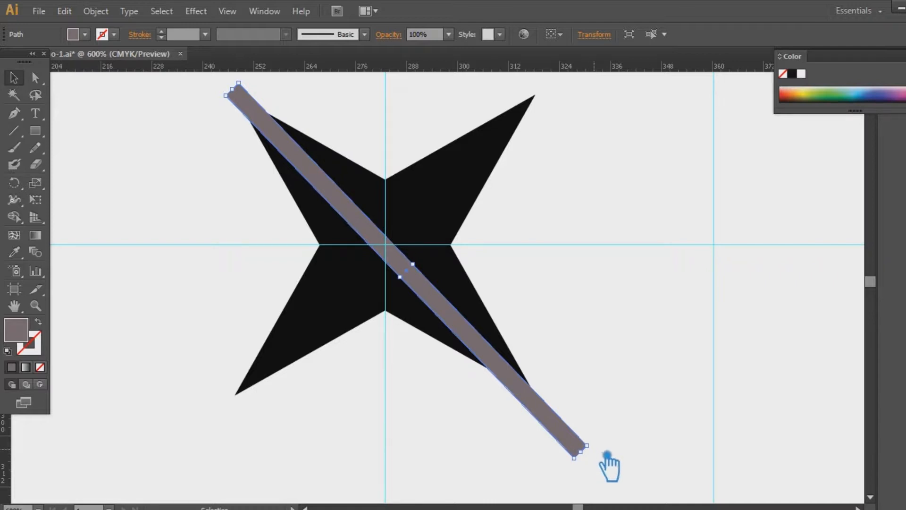
pyautogui.moveTo(605, 451); pyautogui.dragTo(608, 448)
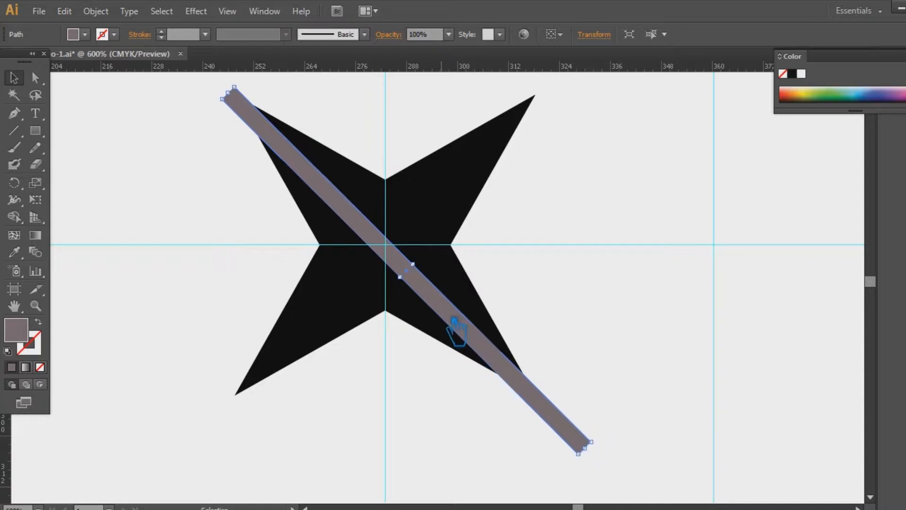
pyautogui.moveTo(456, 321); pyautogui.dragTo(457, 315)
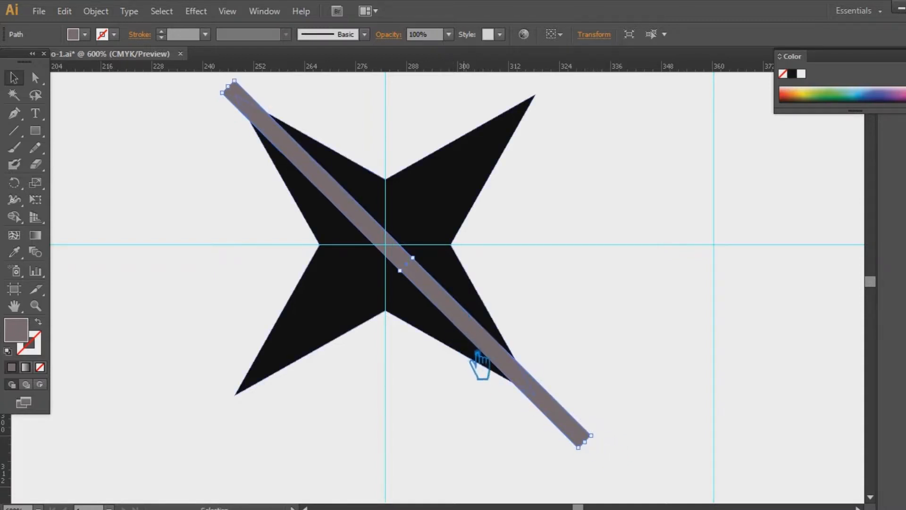
pyautogui.moveTo(491, 345)
pyautogui.mouseDown()
pyautogui.moveTo(482, 337)
pyautogui.moveTo(497, 355)
pyautogui.mouseUp()
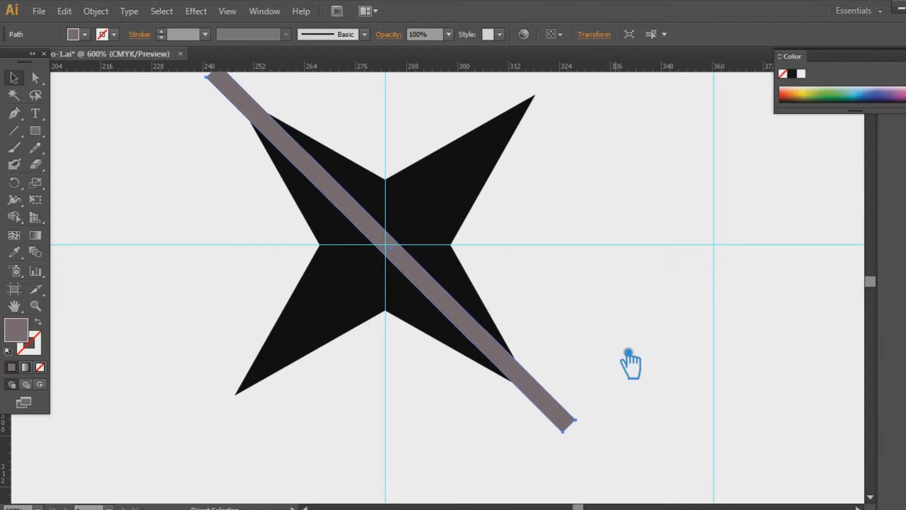
# Paste a copy of the diagonal bar in front, reflected across the vertical axis, and align it with the star's center
pyautogui.hotkey('ctrl', 'c')
pyautogui.rightClick(462, 305)
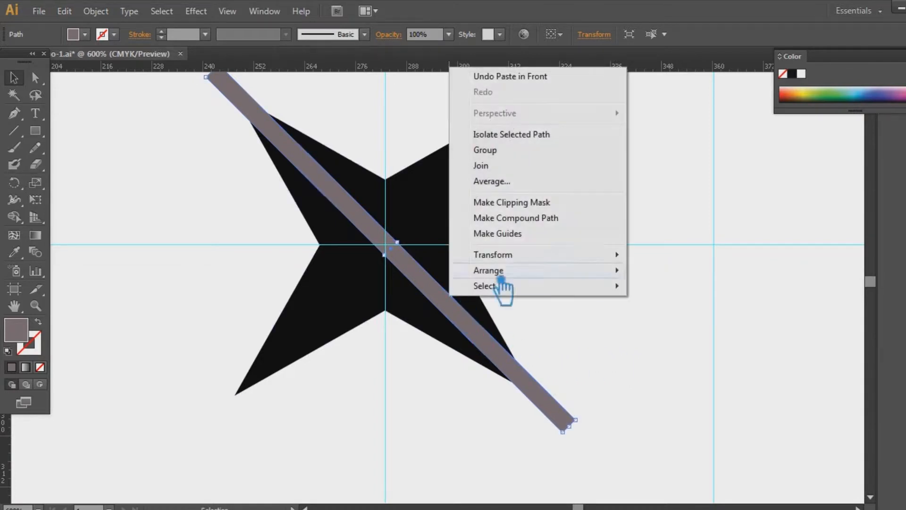
pyautogui.moveTo(522, 255)
pyautogui.click(663, 307)
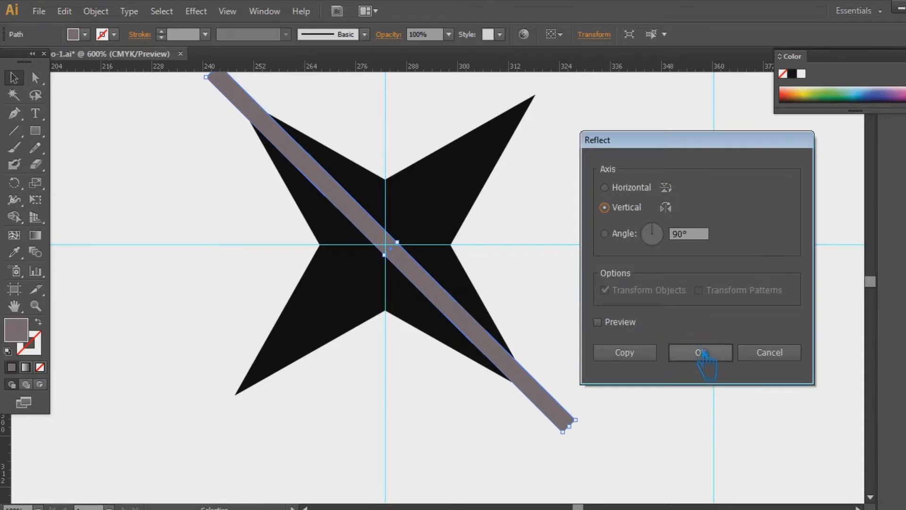
pyautogui.click(701, 353)
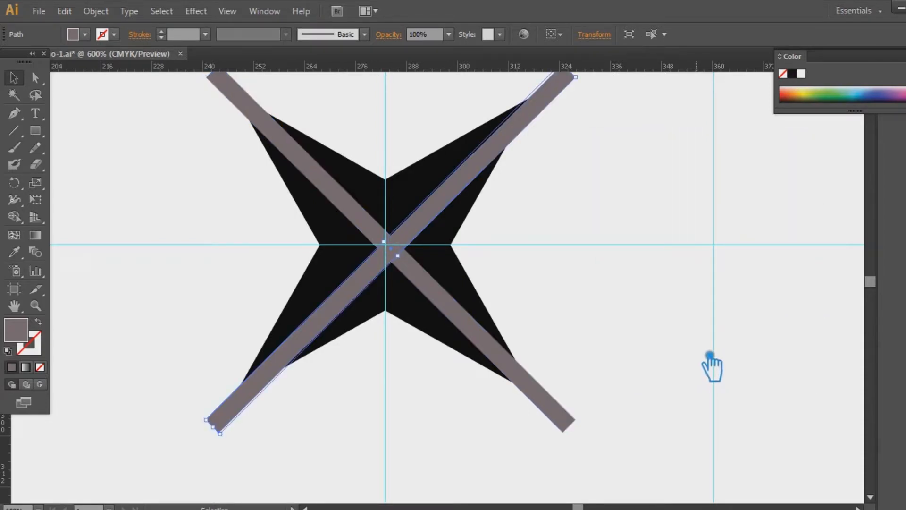
pyautogui.moveTo(532, 128); pyautogui.dragTo(527, 124)
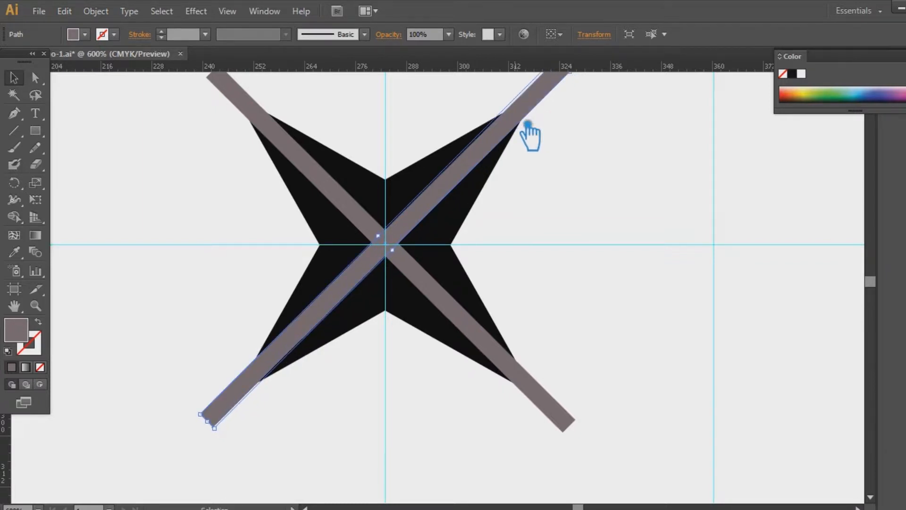
pyautogui.click(613, 310)
# Split the star and both crossing bars into separate pieces with the Pathfinder Divide operation
pyautogui.moveTo(663, 463); pyautogui.dragTo(218, 119)
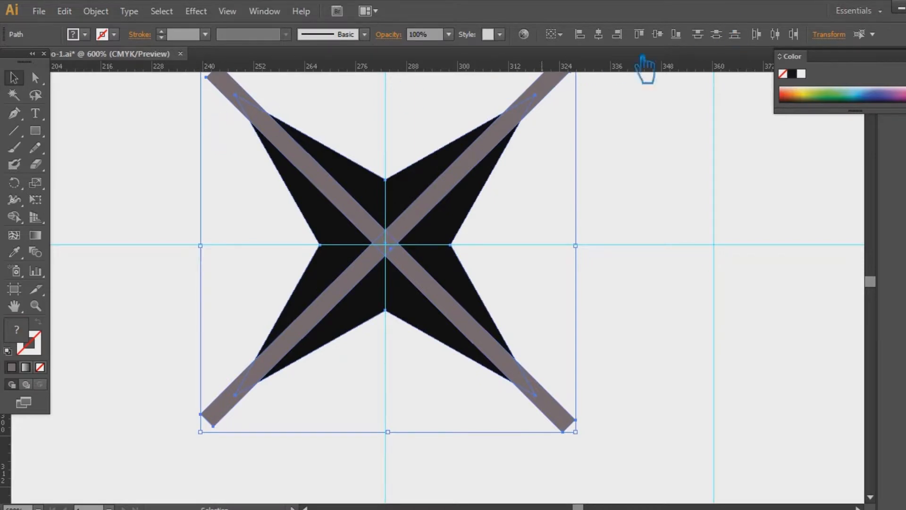
pyautogui.hotkey('ctrl', 'shift', 'F9')
pyautogui.click(790, 394)
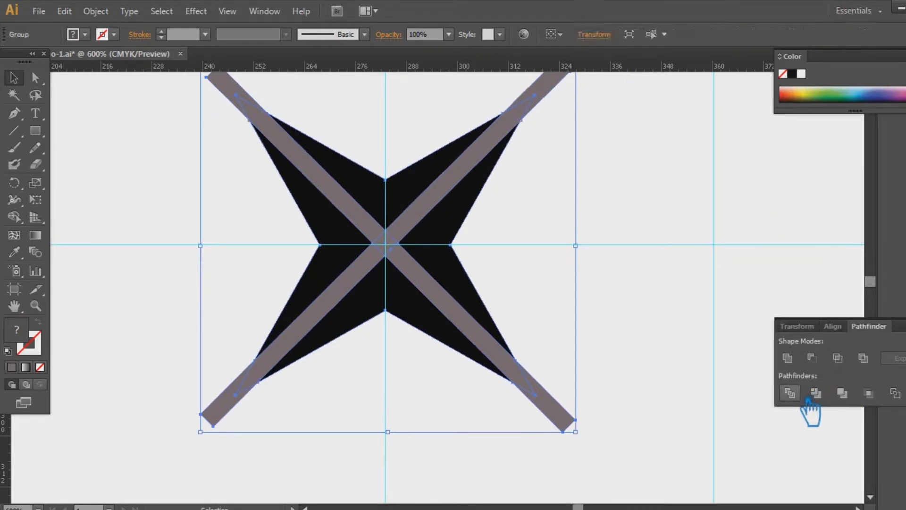
pyautogui.hotkey('ctrl', 'shift', 'F9')
pyautogui.click(671, 285)
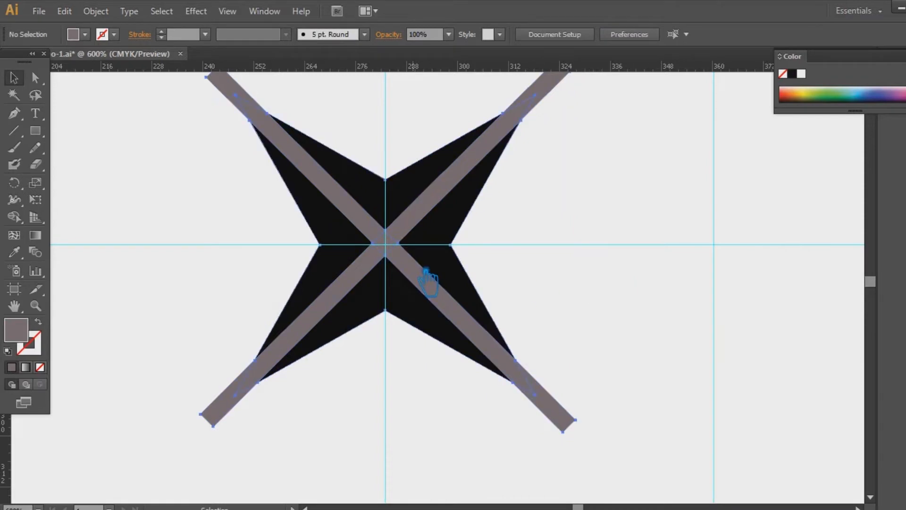
# Ungroup the divided artwork and select the small center piece where the two bars cross
pyautogui.rightClick(414, 265)
pyautogui.click(468, 348)
pyautogui.click(408, 260)
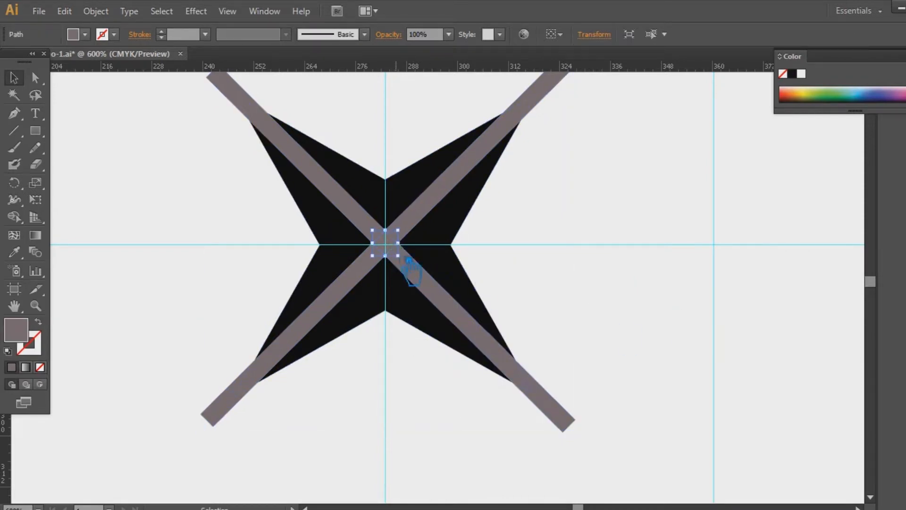
# Delete the center crossing piece, the bar segments inside the two right arms, and both bar pieces of the upper-left arm
pyautogui.press('Delete')
pyautogui.click(434, 289)
pyautogui.press('Delete')
pyautogui.click(452, 211)
pyautogui.press('Delete')
pyautogui.click(261, 117)
pyautogui.press('Delete')
pyautogui.click(255, 106)
pyautogui.press('Delete')
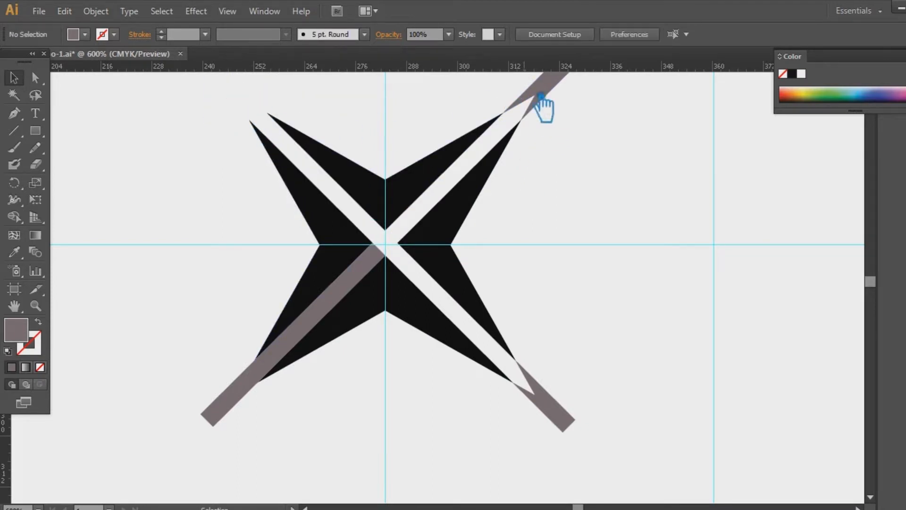
# Delete the bar ends outside the two right arms and the remaining bar pieces of the lower-left arm
pyautogui.click(543, 102)
pyautogui.press('Delete')
pyautogui.click(575, 414)
pyautogui.press('Delete')
pyautogui.click(255, 389)
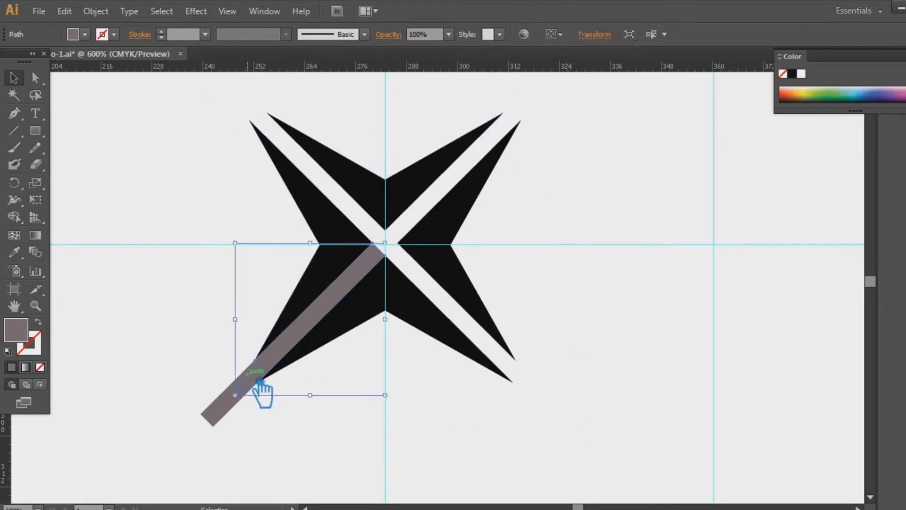
pyautogui.press('Delete')
pyautogui.click(232, 404)
pyautogui.press('Delete')
# Group all the black star pieces and ungroup them again
pyautogui.moveTo(602, 250); pyautogui.dragTo(644, 297)
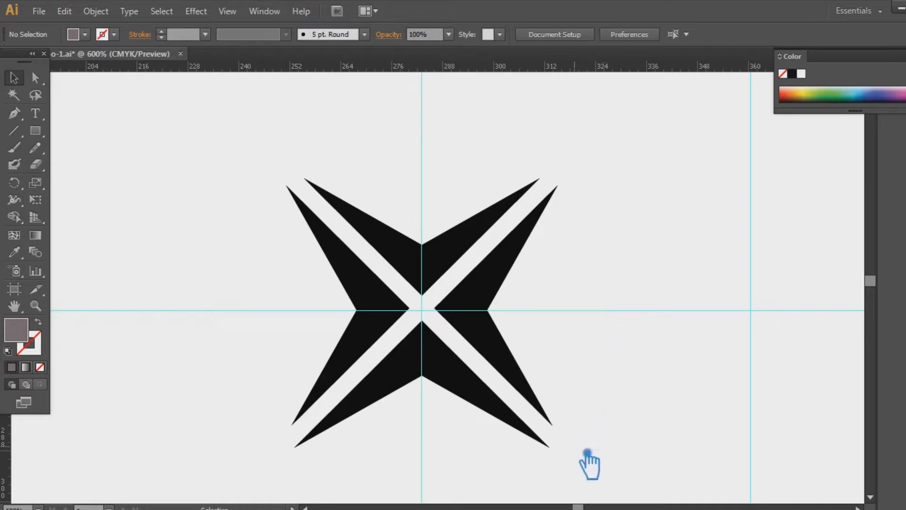
pyautogui.moveTo(608, 467); pyautogui.dragTo(255, 139)
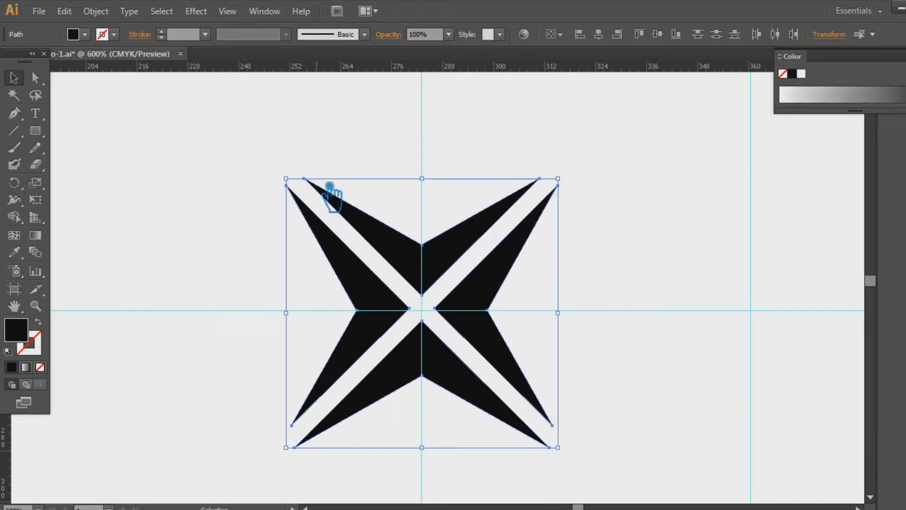
pyautogui.hotkey('ctrl', 'g')
pyautogui.click(708, 250)
pyautogui.click(498, 297)
pyautogui.rightClick(503, 296)
pyautogui.click(530, 373)
# Fill the star's upper piece with dark red #880303
pyautogui.click(435, 234)
pyautogui.click(448, 269)
pyautogui.click(899, 55)
pyautogui.click(838, 95)
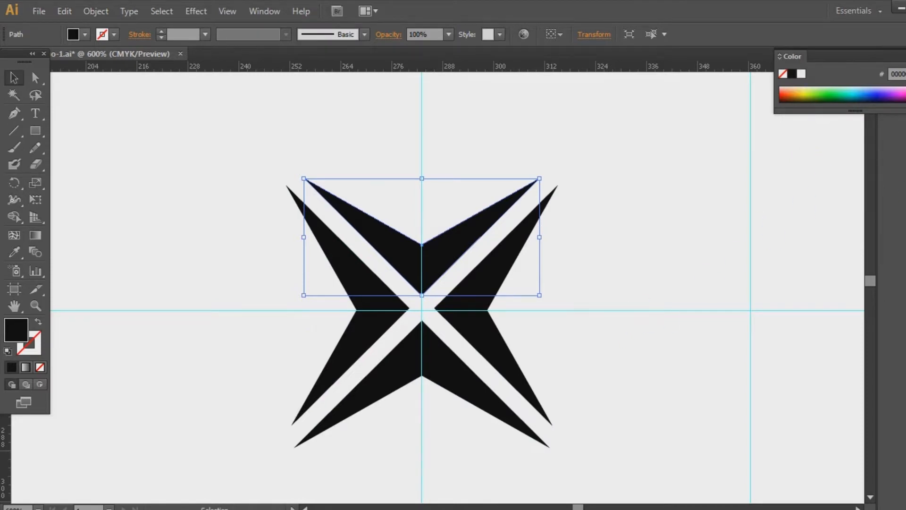
pyautogui.doubleClick(23, 336)
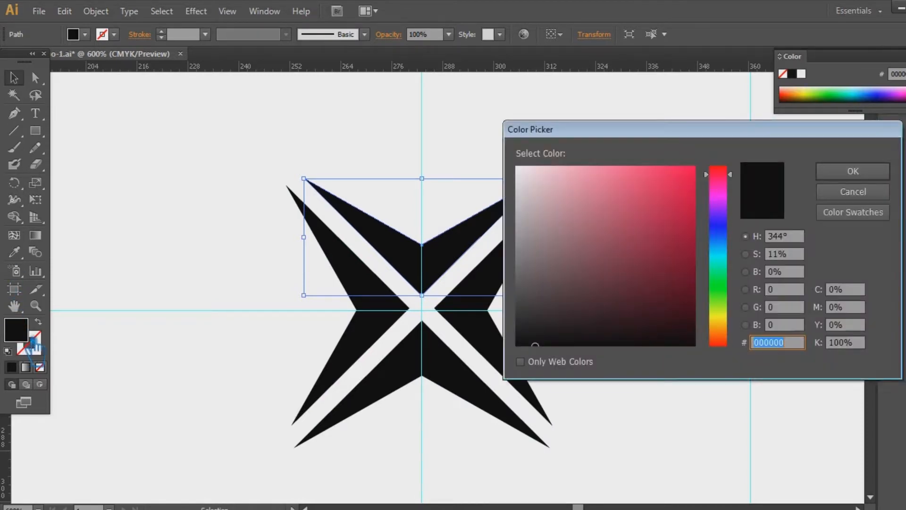
pyautogui.moveTo(703, 332)
pyautogui.mouseDown()
pyautogui.moveTo(718, 384)
pyautogui.moveTo(687, 318)
pyautogui.moveTo(693, 259)
pyautogui.moveTo(706, 251)
pyautogui.mouseUp()
pyautogui.click(852, 171)
pyautogui.click(764, 238)
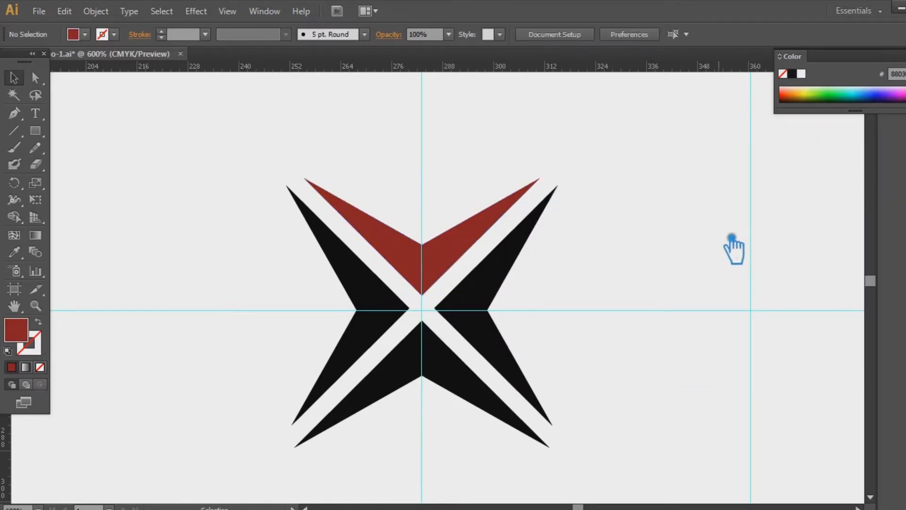
# Copy the dark red fill from the upper piece to the star's right and left pieces with the Eyedropper
pyautogui.click(478, 337)
pyautogui.click(15, 252)
pyautogui.click(420, 258)
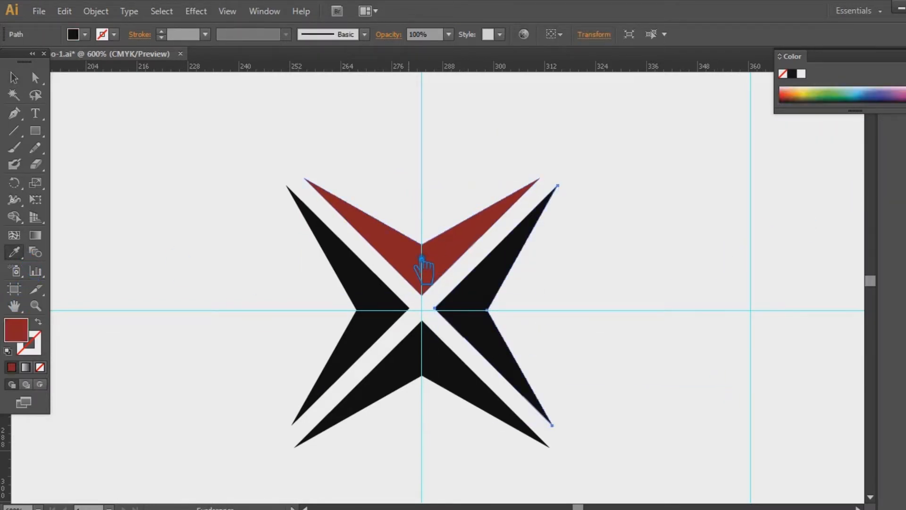
pyautogui.click(16, 79)
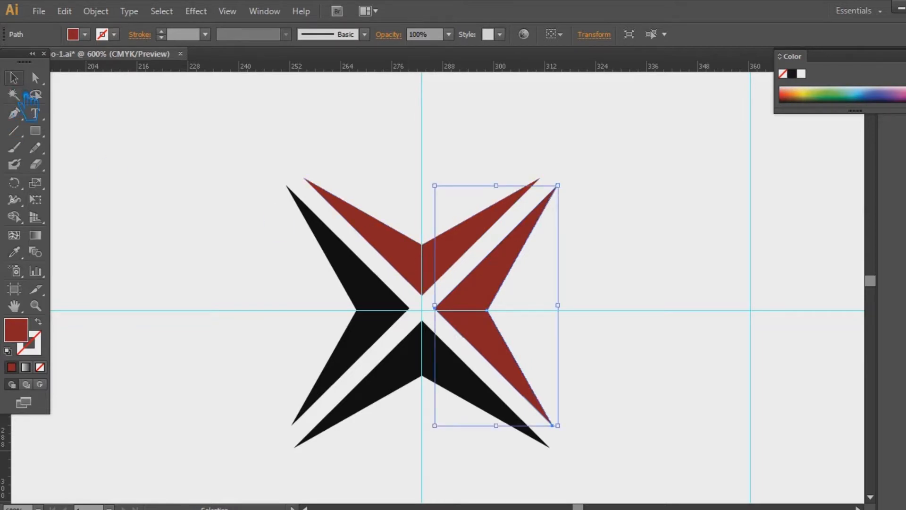
pyautogui.click(146, 324)
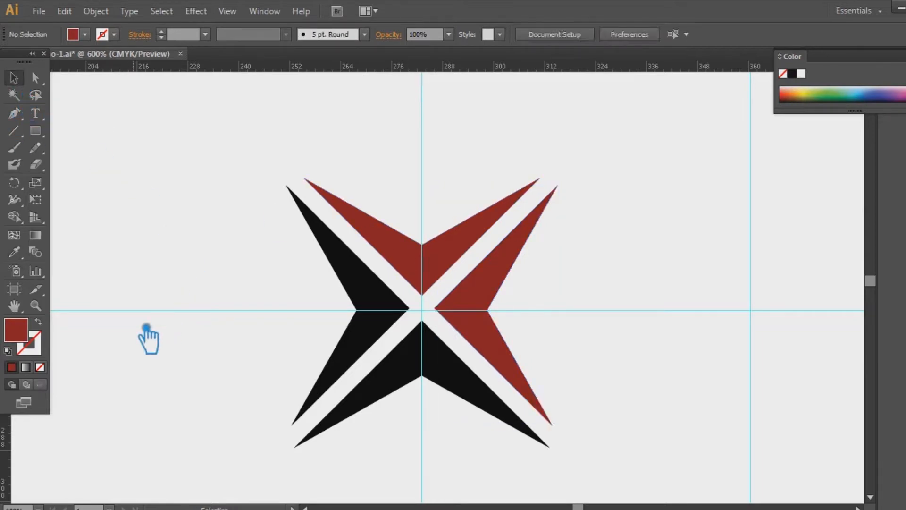
pyautogui.click(372, 309)
pyautogui.click(14, 252)
pyautogui.click(415, 254)
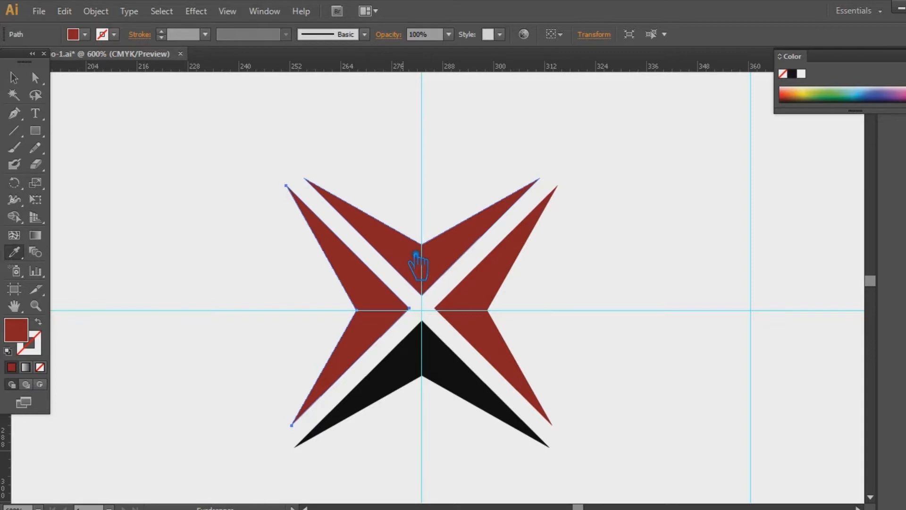
# Apply the same dark red fill to the star's lower piece by sampling a red piece with the Eyedropper
pyautogui.click(13, 78)
pyautogui.click(479, 389)
pyautogui.click(14, 252)
pyautogui.click(491, 315)
pyautogui.click(14, 78)
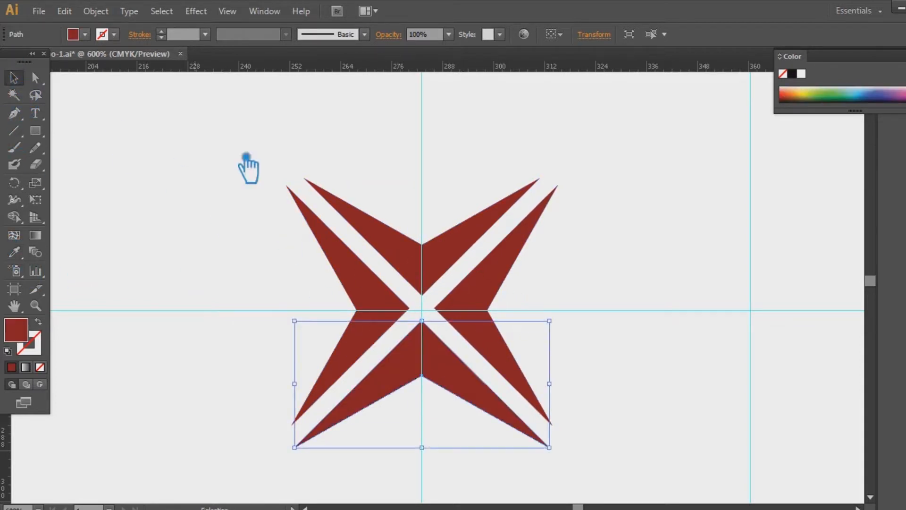
pyautogui.click(607, 258)
# Group the upper and lower pieces as one pair and the left and right pieces as another
pyautogui.click(435, 323)
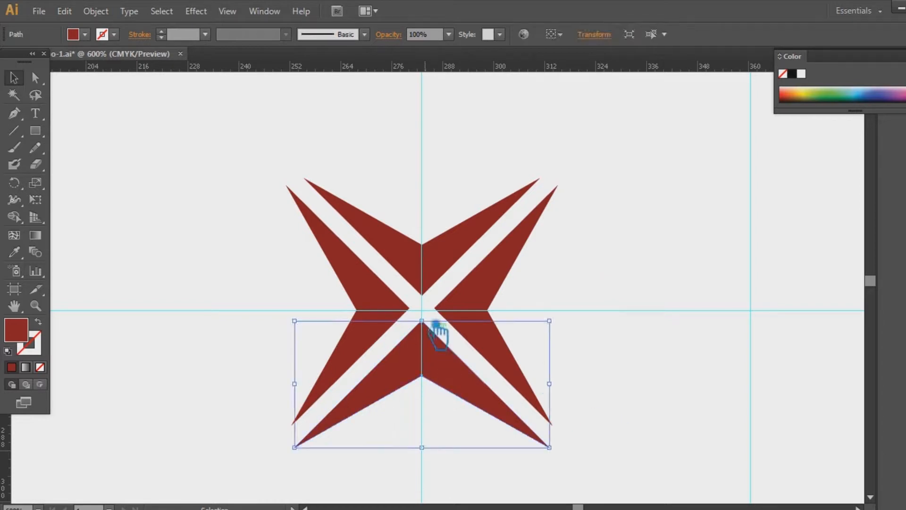
pyautogui.keyDown('shift'); pyautogui.click(429, 271); pyautogui.keyUp('shift')
pyautogui.click(579, 306)
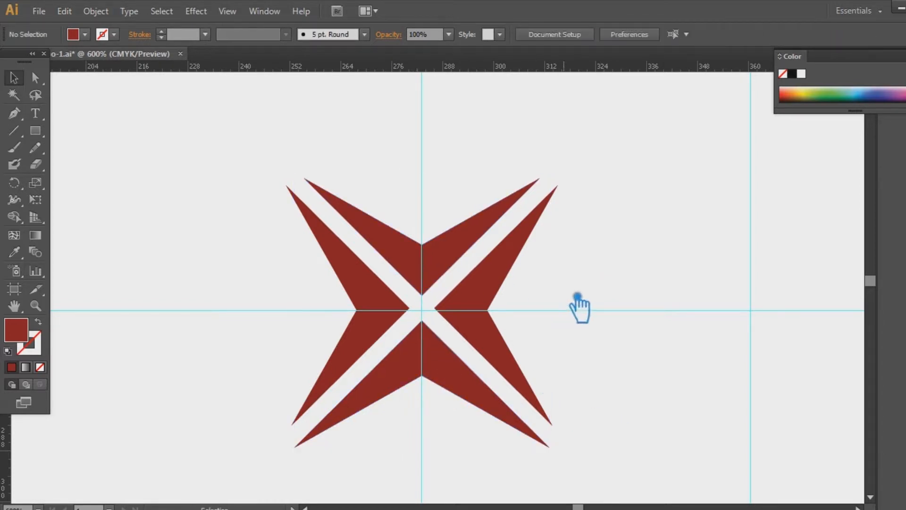
pyautogui.click(468, 317)
pyautogui.keyDown('shift'); pyautogui.click(376, 315); pyautogui.keyUp('shift')
pyautogui.hotkey('ctrl', 'g')
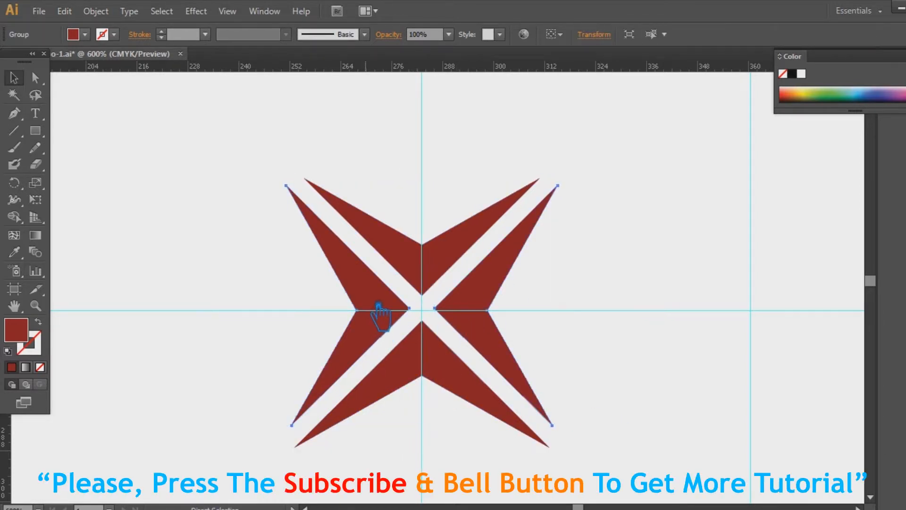
# Fill the grouped left and right pieces with dark teal #0b5f6d
pyautogui.doubleClick(35, 334)
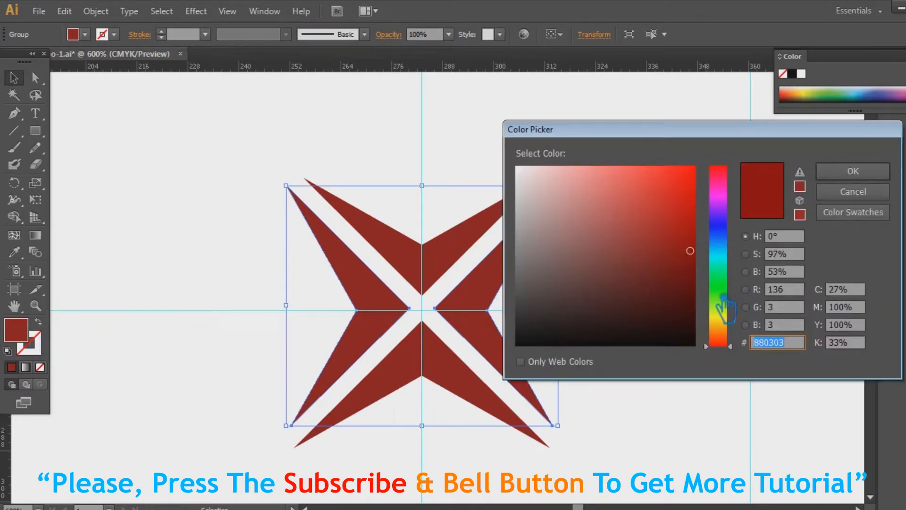
pyautogui.click(718, 250)
pyautogui.moveTo(695, 257); pyautogui.dragTo(689, 245)
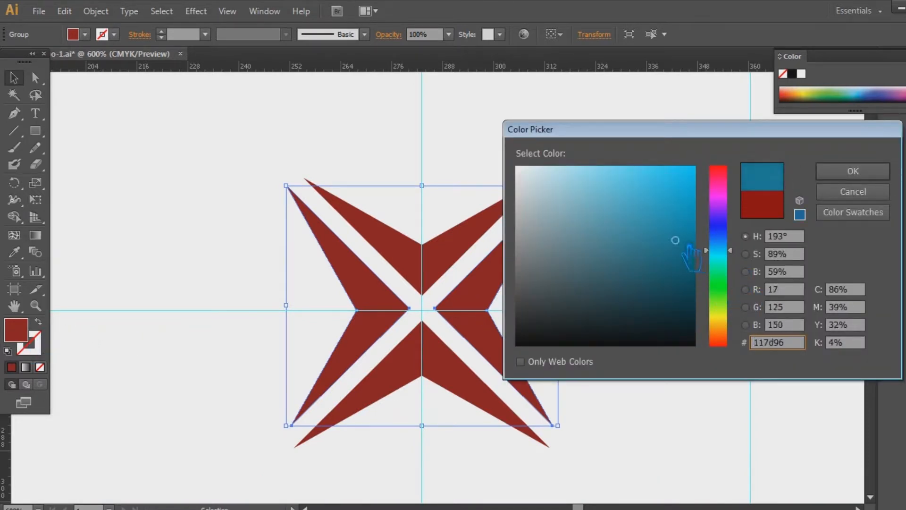
pyautogui.click(853, 172)
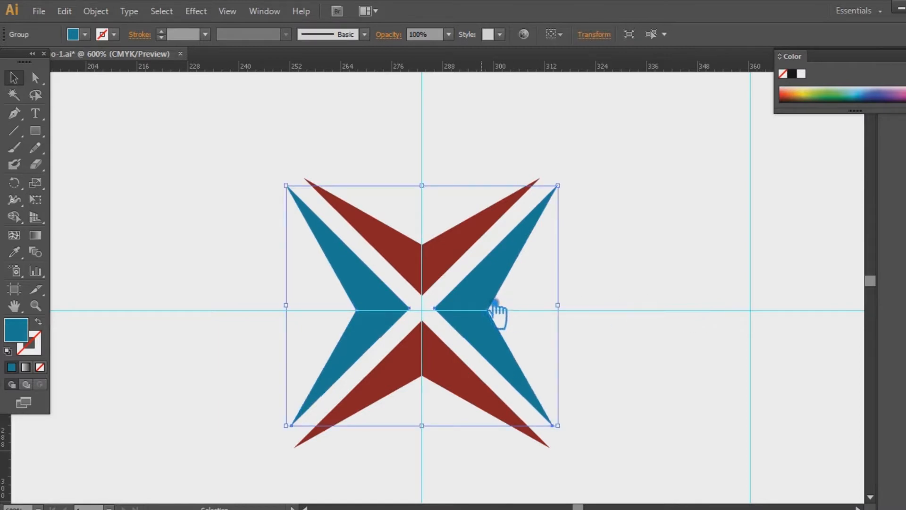
pyautogui.doubleClick(27, 332)
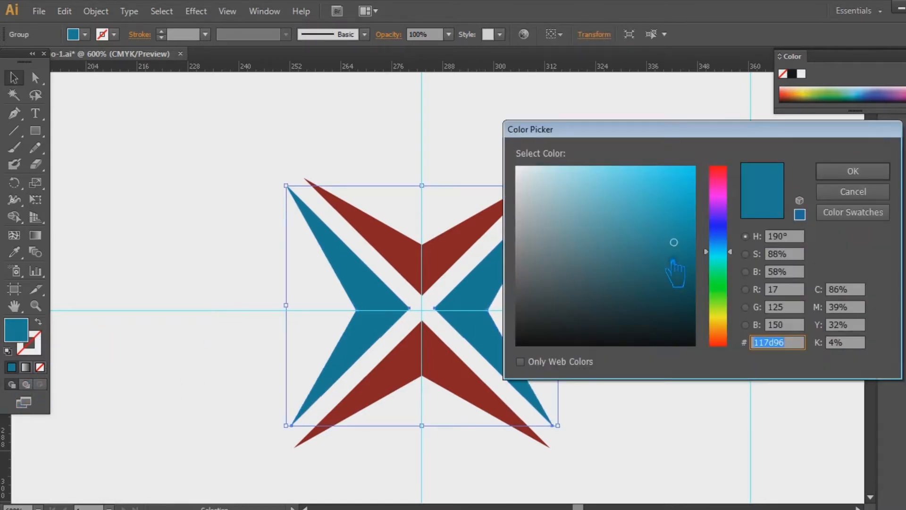
pyautogui.click(692, 275)
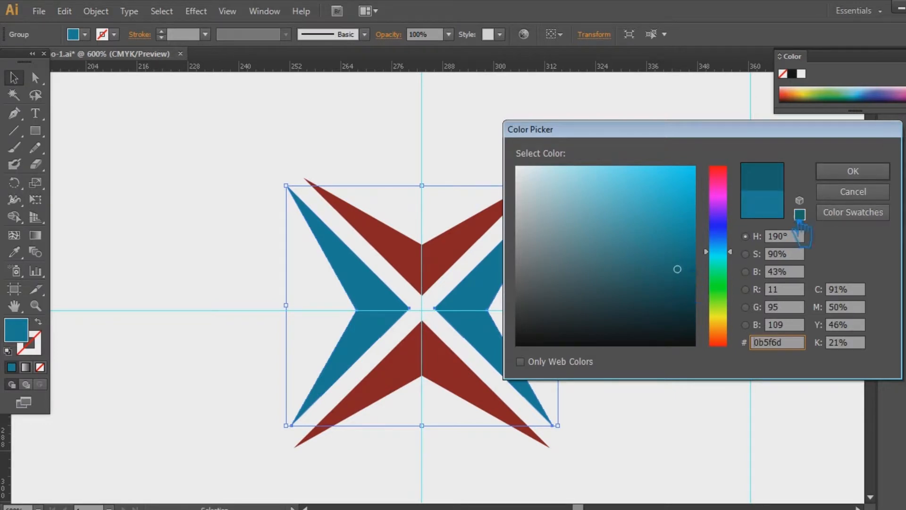
pyautogui.click(852, 171)
pyautogui.click(687, 300)
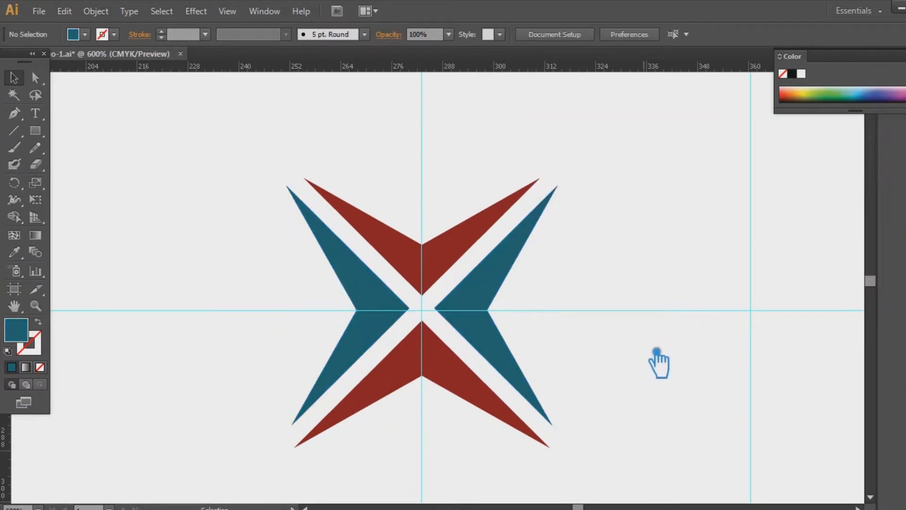
# Combine the red pair and the teal pair into a single group
pyautogui.hotkey('ctrl', '-')
pyautogui.hotkey('ctrl', '-')
pyautogui.hotkey('ctrl', '-')
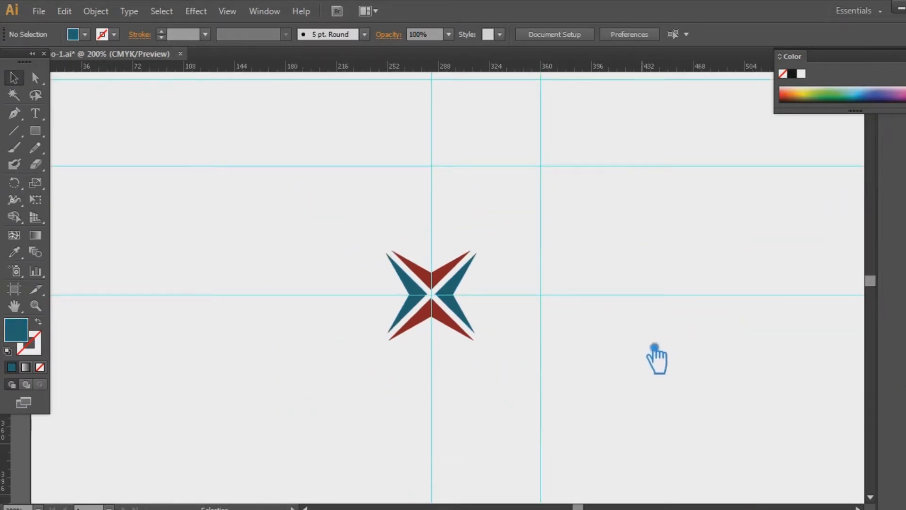
pyautogui.click(408, 295)
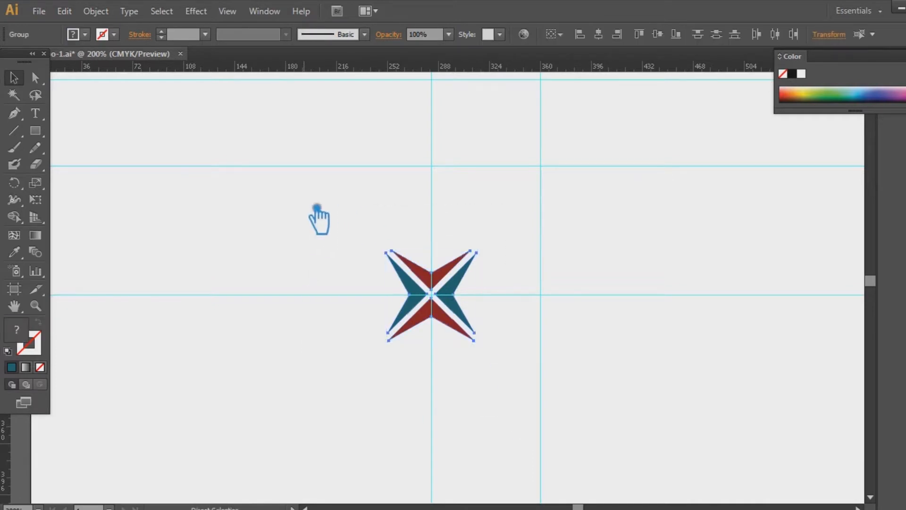
pyautogui.click(545, 286)
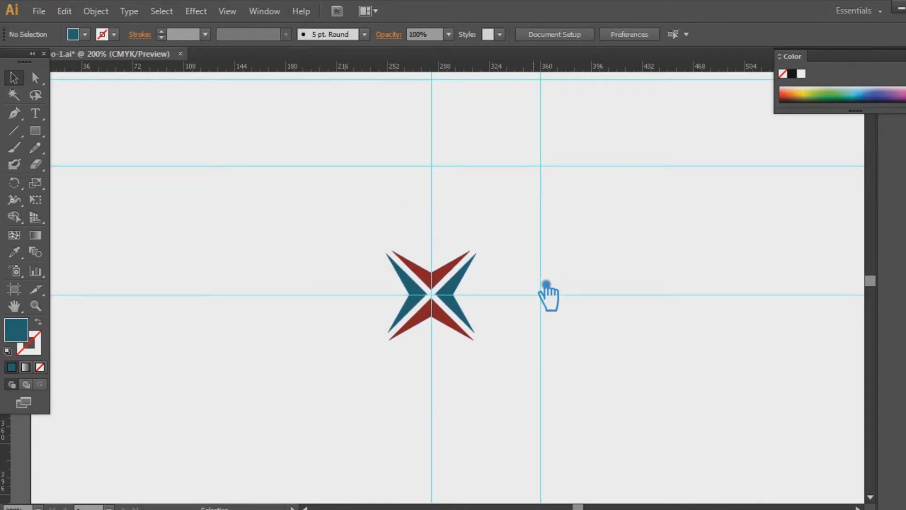
pyautogui.click(472, 313)
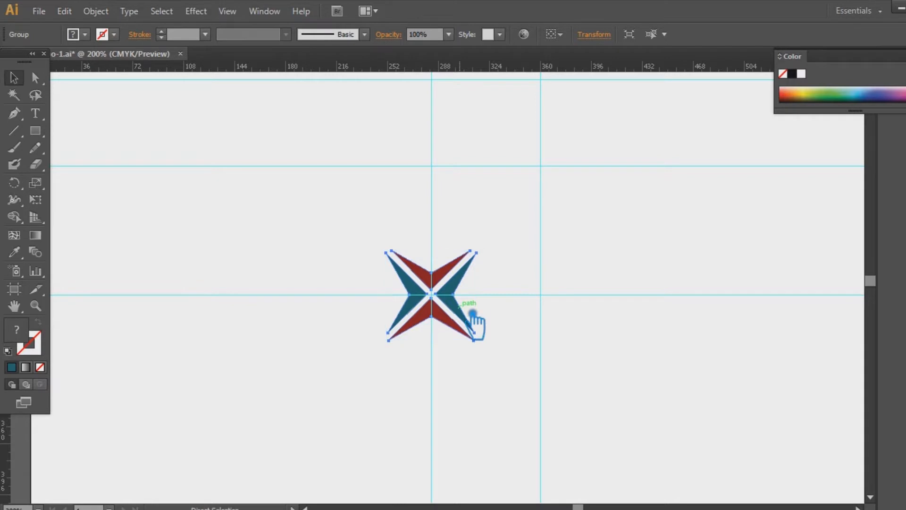
pyautogui.hotkey('ctrl', '+')
pyautogui.click(628, 286)
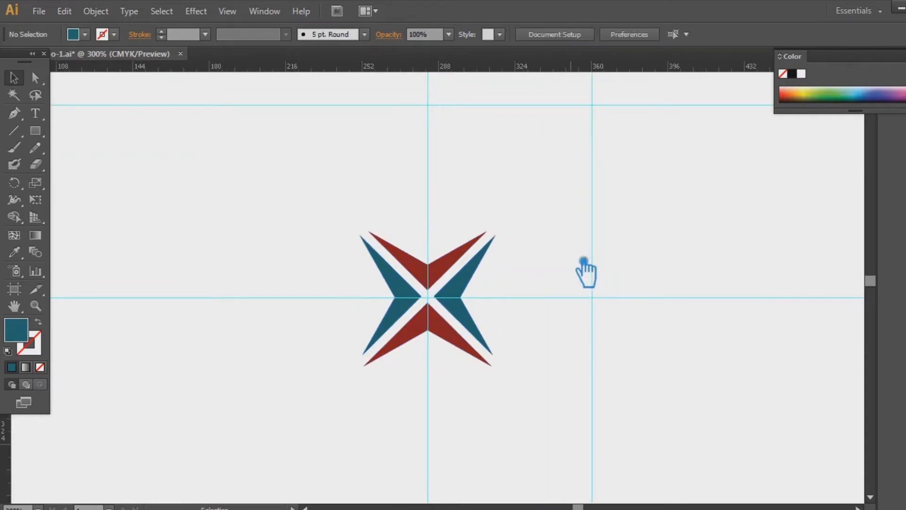
# Try duplicating the logo to the left and overlaying a rotated copy on it to form a many-pointed star
pyautogui.moveTo(467, 326); pyautogui.dragTo(253, 259)
pyautogui.press('a')
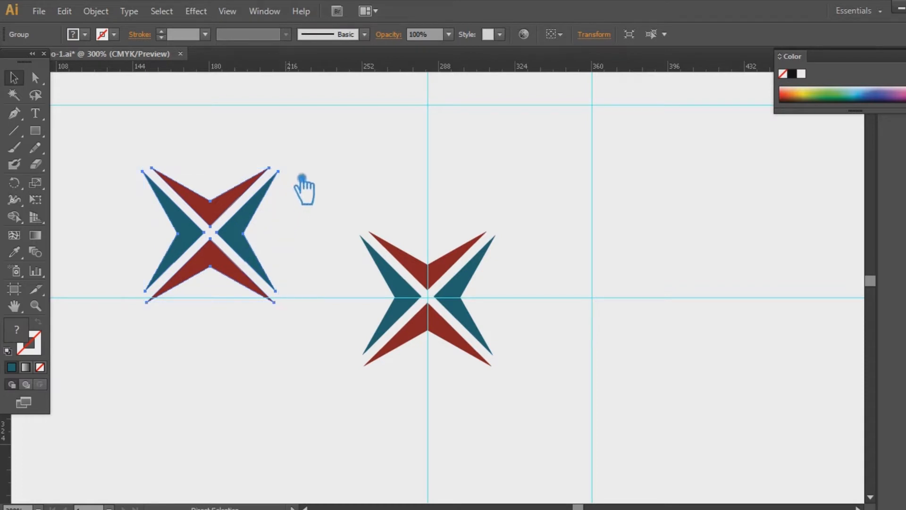
pyautogui.press('v')
pyautogui.moveTo(297, 170); pyautogui.dragTo(310, 239)
pyautogui.click(358, 188)
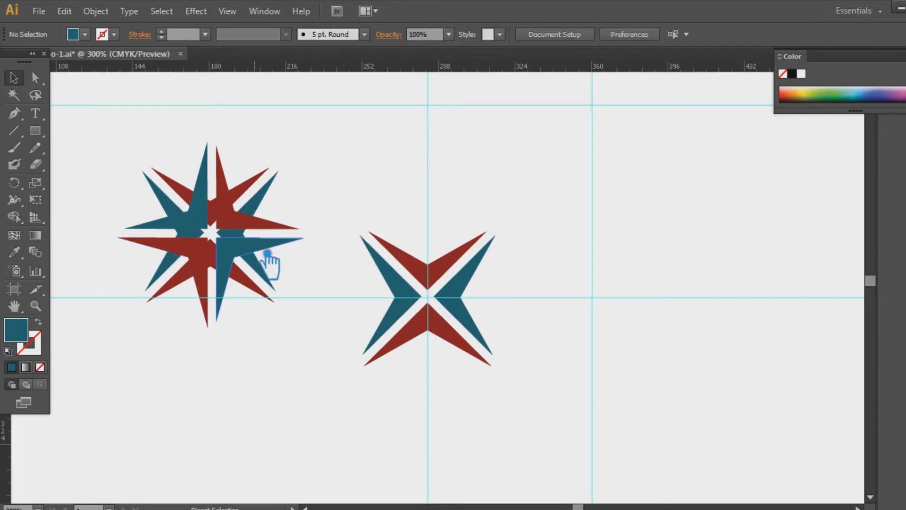
pyautogui.hotkey('ctrl', 'z')
pyautogui.hotkey('ctrl', 'z')
pyautogui.click(607, 330)
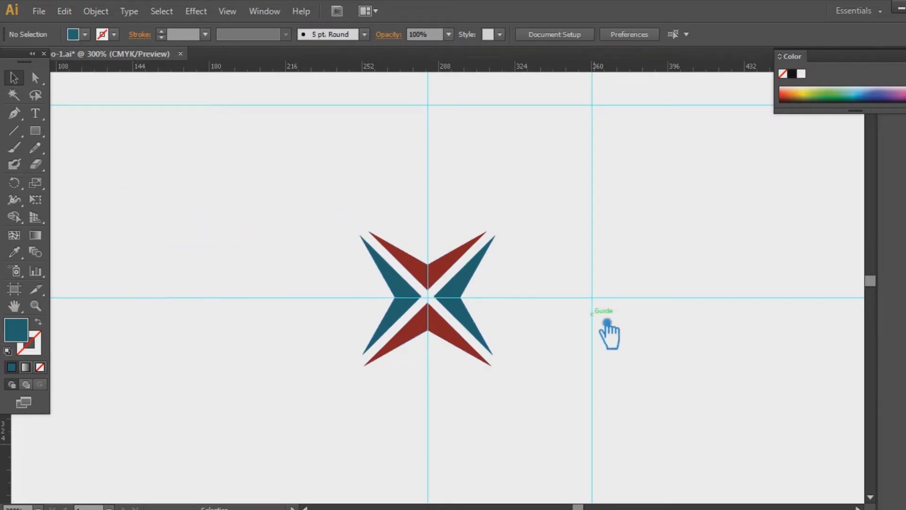
# Place a duplicate of the grouped logo to the right of the original
pyautogui.moveTo(533, 400); pyautogui.dragTo(245, 238)
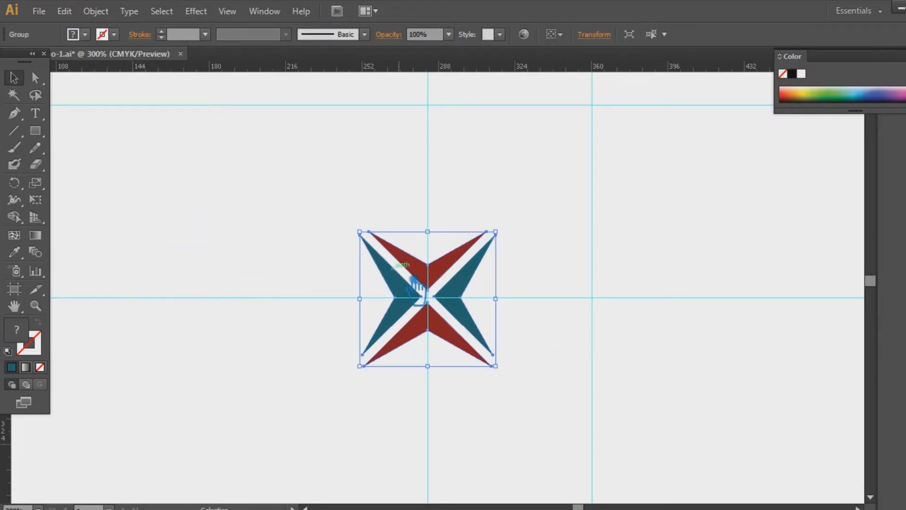
pyautogui.click(568, 319)
pyautogui.hotkey('ctrl', '+')
pyautogui.hotkey('ctrl', '+')
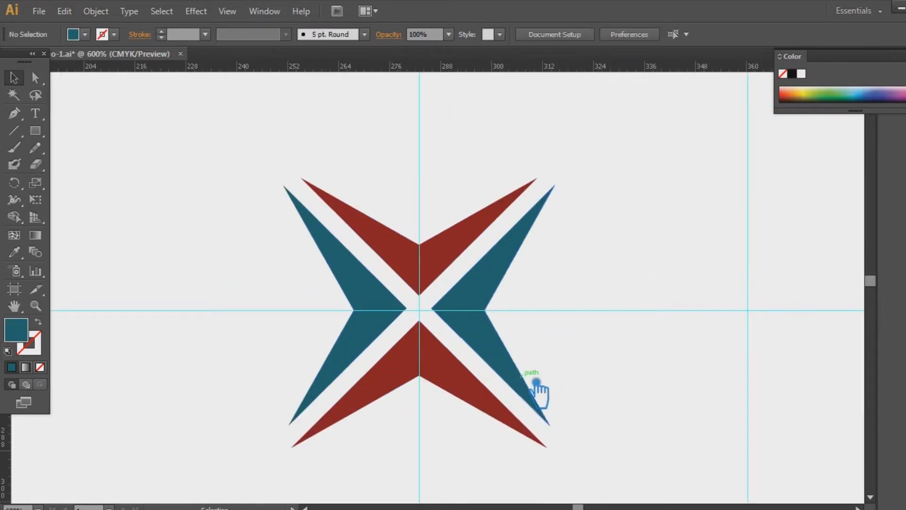
pyautogui.click(475, 321)
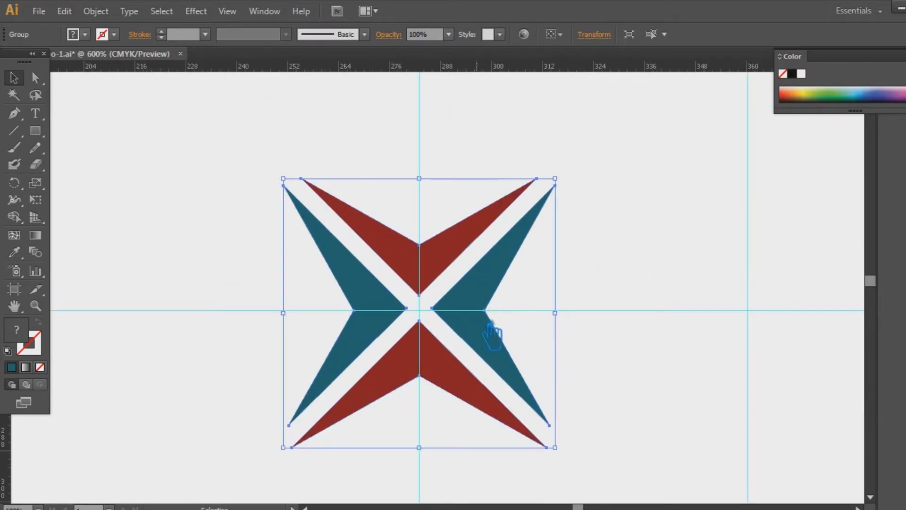
pyautogui.moveTo(632, 418); pyautogui.dragTo(304, 245)
pyautogui.moveTo(467, 366); pyautogui.dragTo(737, 323)
pyautogui.moveTo(582, 368); pyautogui.dragTo(404, 348)
pyautogui.moveTo(233, 308); pyautogui.dragTo(394, 295)
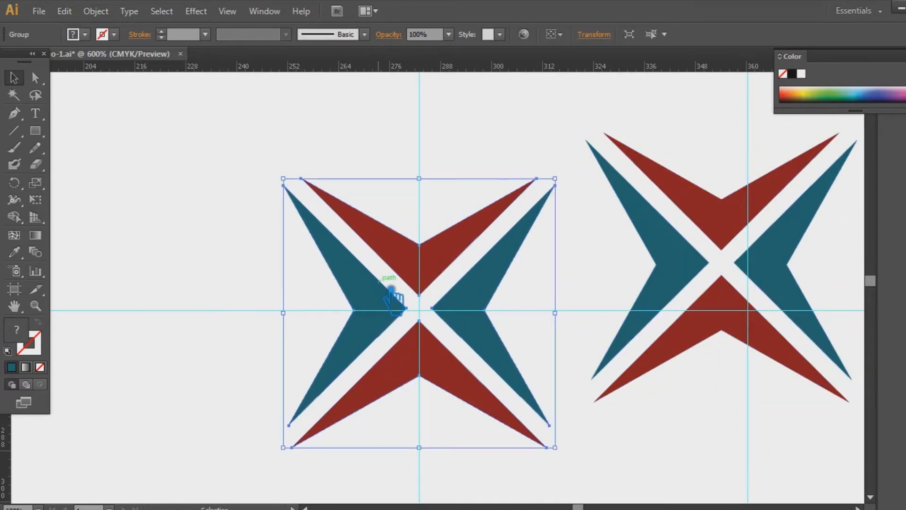
# Ungroup the original logo into its red pair and its teal pair
pyautogui.rightClick(399, 289)
pyautogui.click(422, 372)
pyautogui.click(196, 278)
# Fill the original logo's left and right teal pieces with the default white-to-black linear gradient and show the gradient settings
pyautogui.click(371, 302)
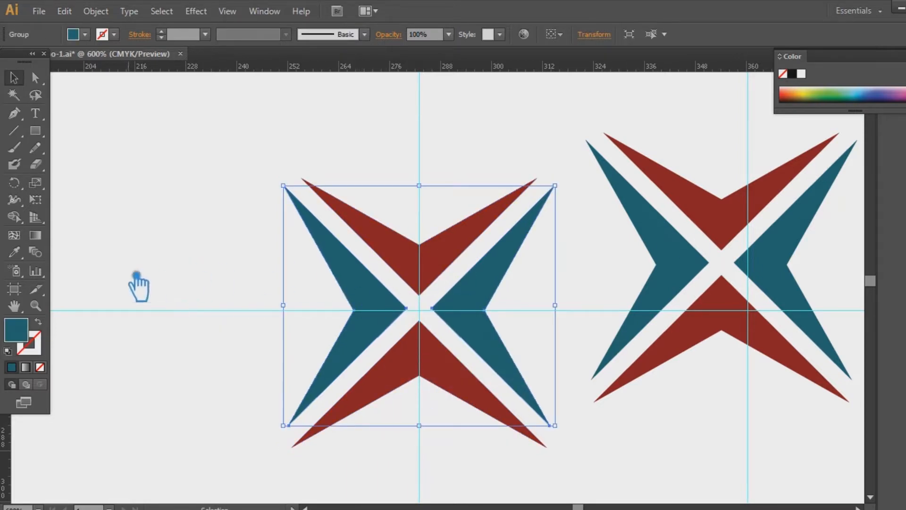
pyautogui.click(381, 338)
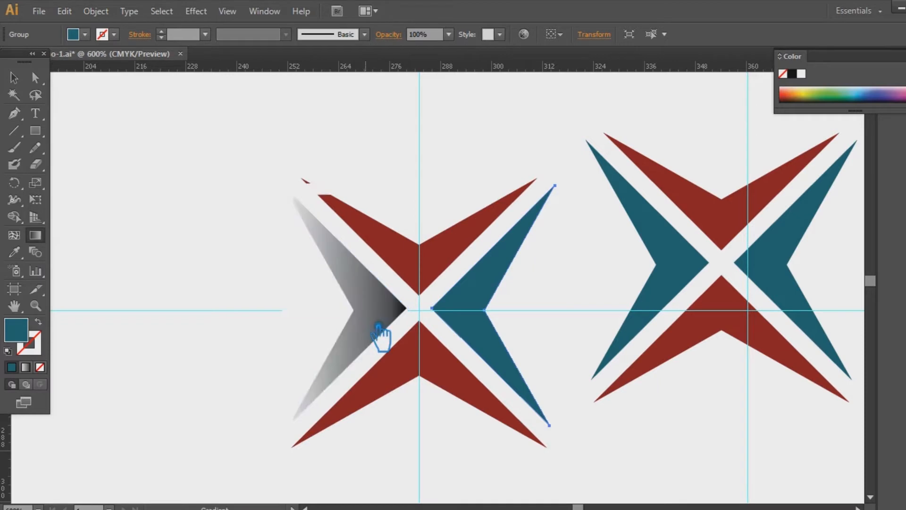
pyautogui.click(481, 330)
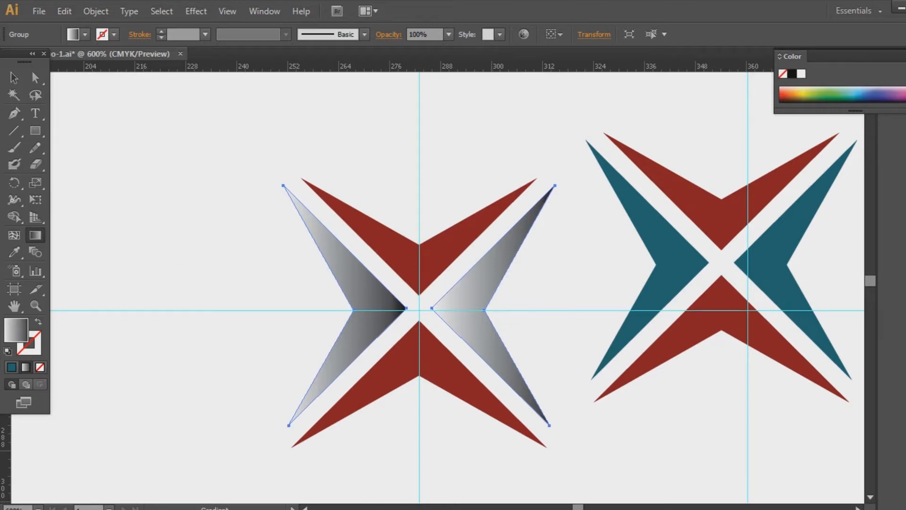
pyautogui.hotkey('ctrl', 'F9')
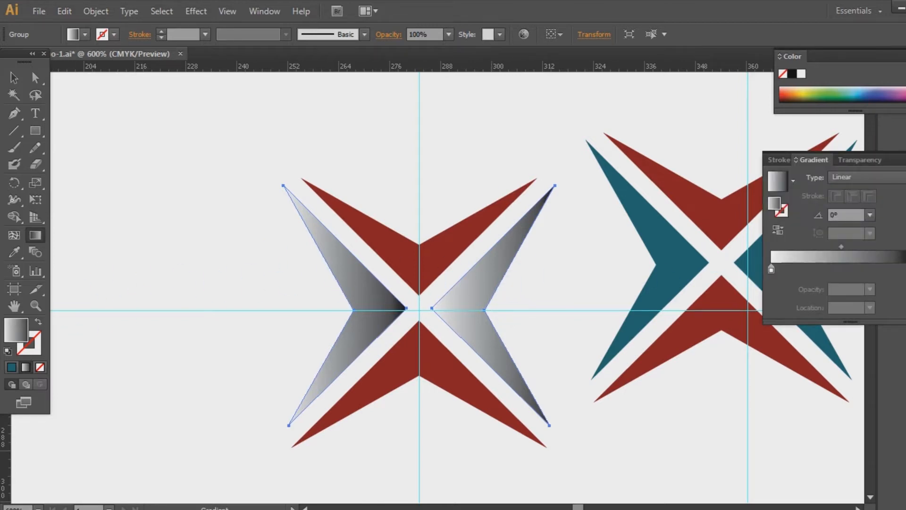
pyautogui.click(13, 77)
pyautogui.click(180, 123)
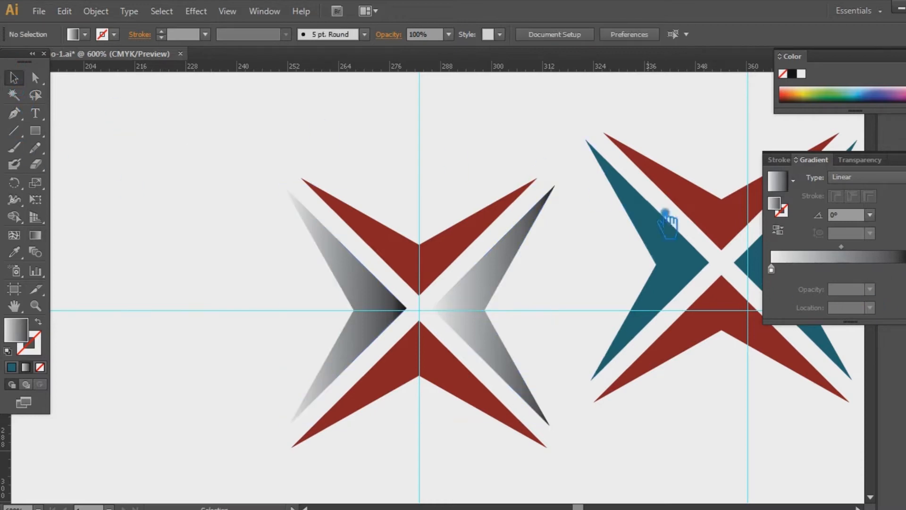
# Copy the hex code 0c5f6d of the teal fill color without changing the color
pyautogui.click(669, 295)
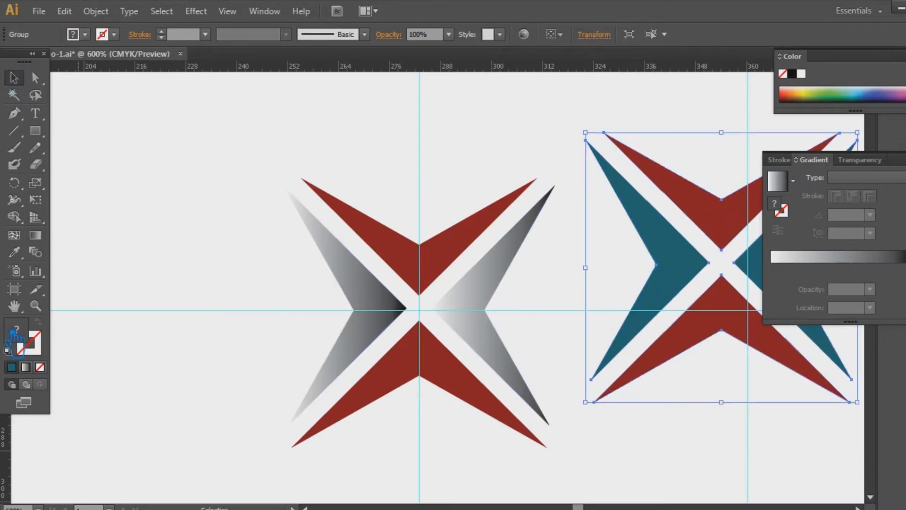
pyautogui.click(57, 381)
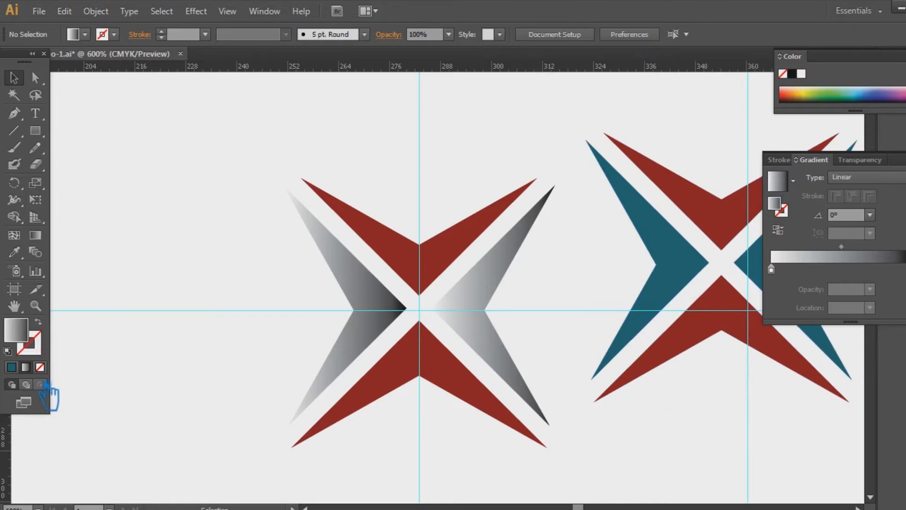
pyautogui.click(11, 367)
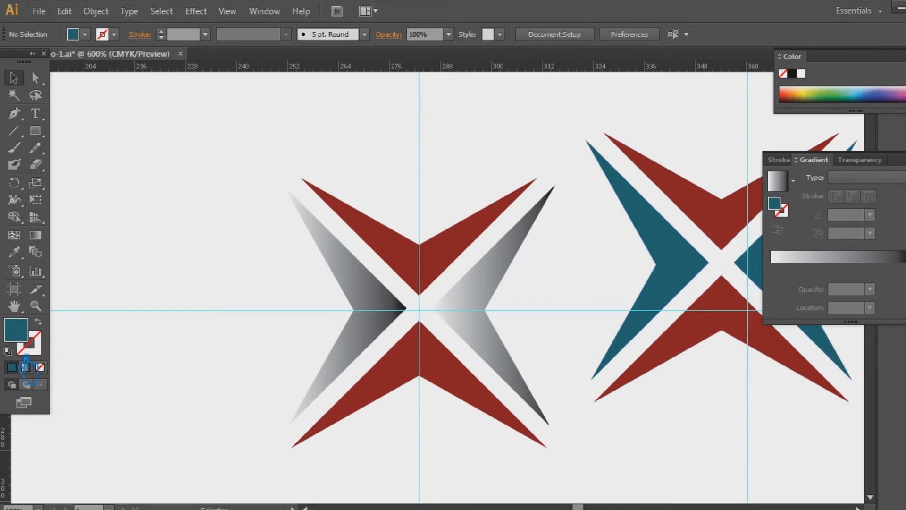
pyautogui.doubleClick(26, 332)
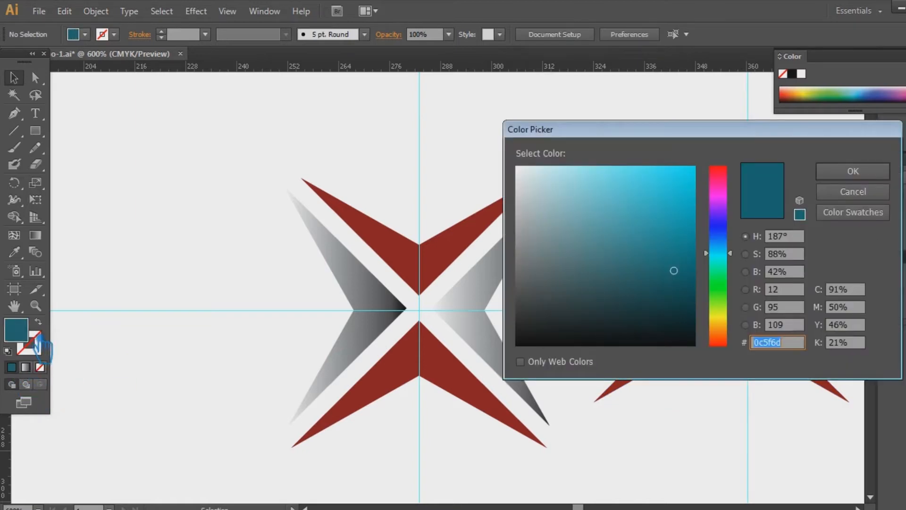
pyautogui.click(871, 194)
# Switch the side pieces' black gradient stop to RGB and recolor it teal #0c5f6d
pyautogui.click(485, 334)
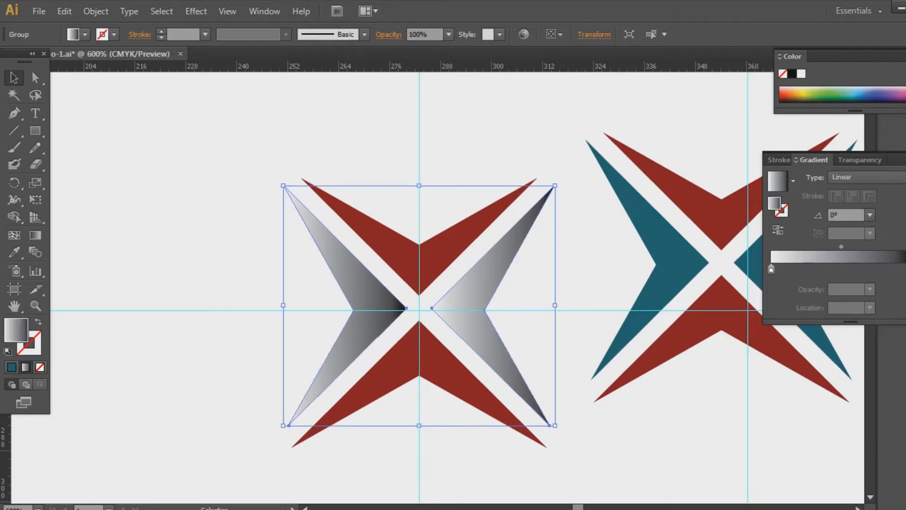
pyautogui.doubleClick(905, 269)
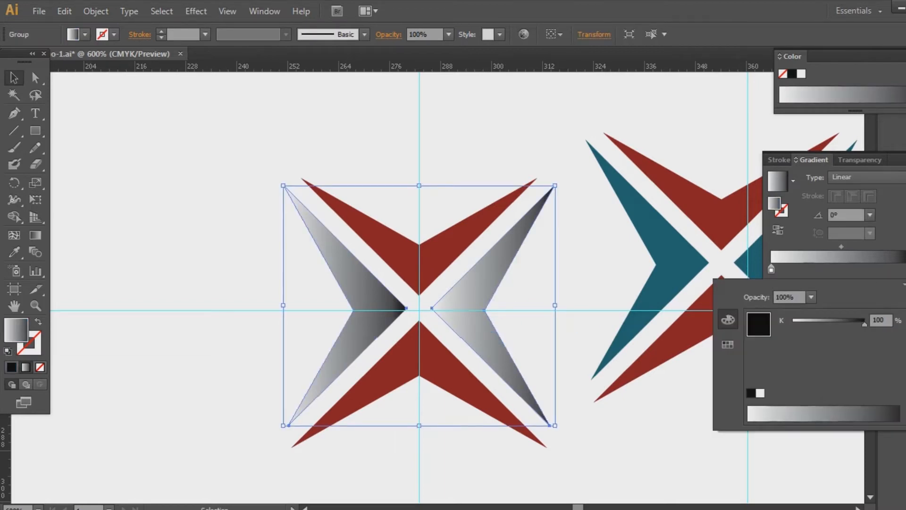
pyautogui.click(903, 285)
pyautogui.click(821, 305)
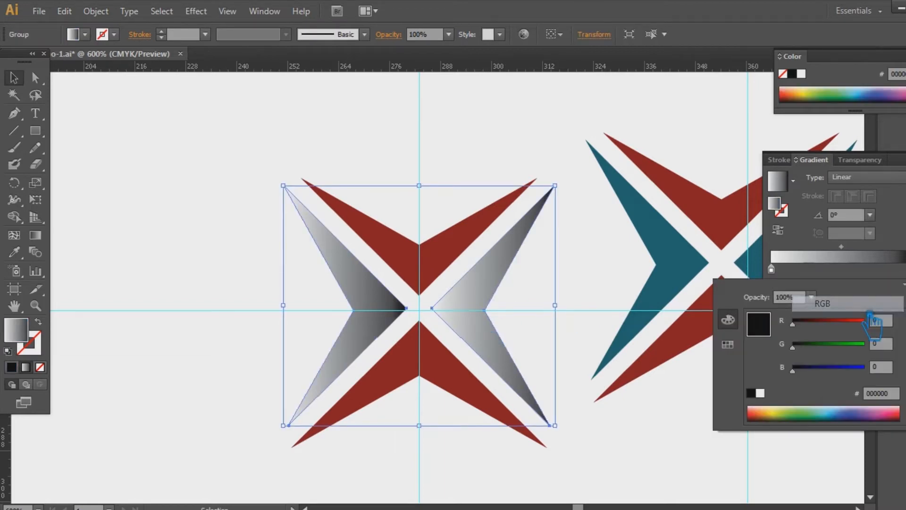
pyautogui.doubleClick(785, 210)
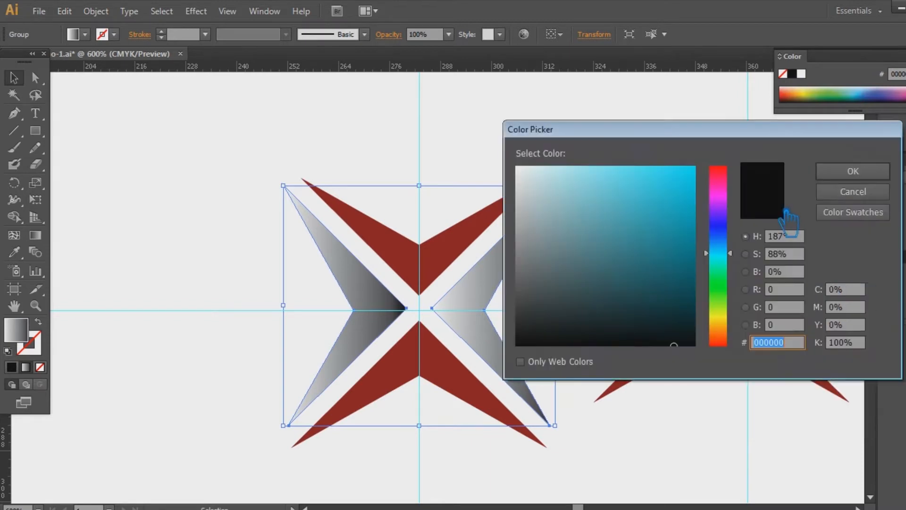
pyautogui.click(865, 173)
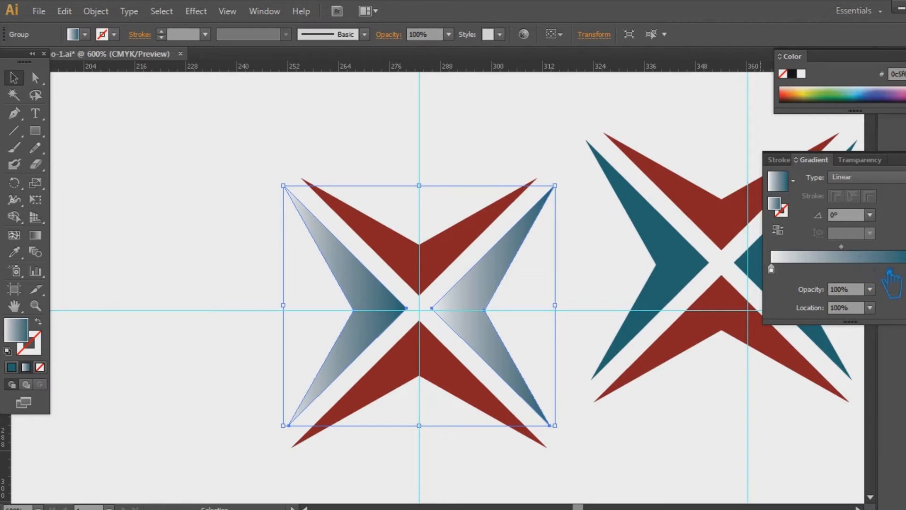
# Change the side pieces' gradient to Radial, with the midpoint at about 35% and the teal stop at about 77%
pyautogui.moveTo(841, 247); pyautogui.dragTo(803, 247)
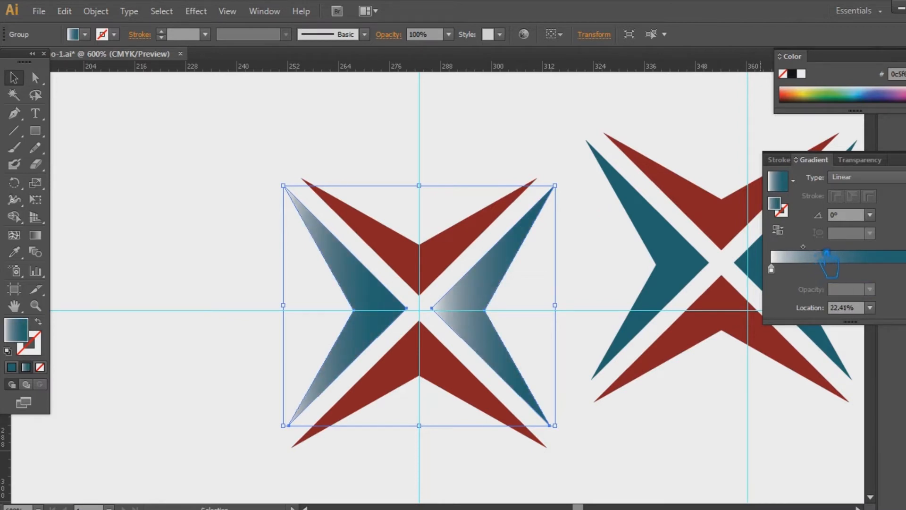
pyautogui.click(860, 179)
pyautogui.click(851, 208)
pyautogui.moveTo(803, 247); pyautogui.dragTo(816, 247)
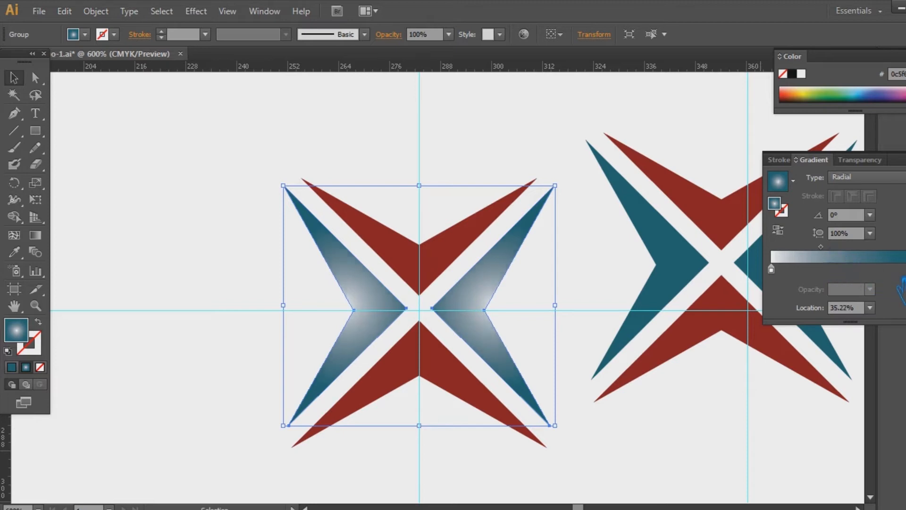
pyautogui.moveTo(905, 274); pyautogui.dragTo(890, 276)
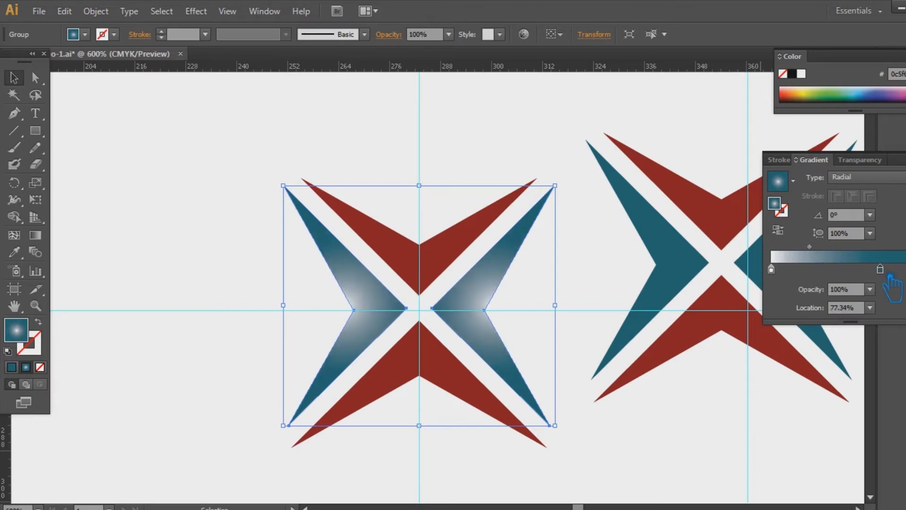
# Copy the hex code of the dark red fill from the original logo's upper and lower pieces
pyautogui.click(597, 209)
pyautogui.click(425, 264)
pyautogui.doubleClick(16, 330)
pyautogui.click(826, 178)
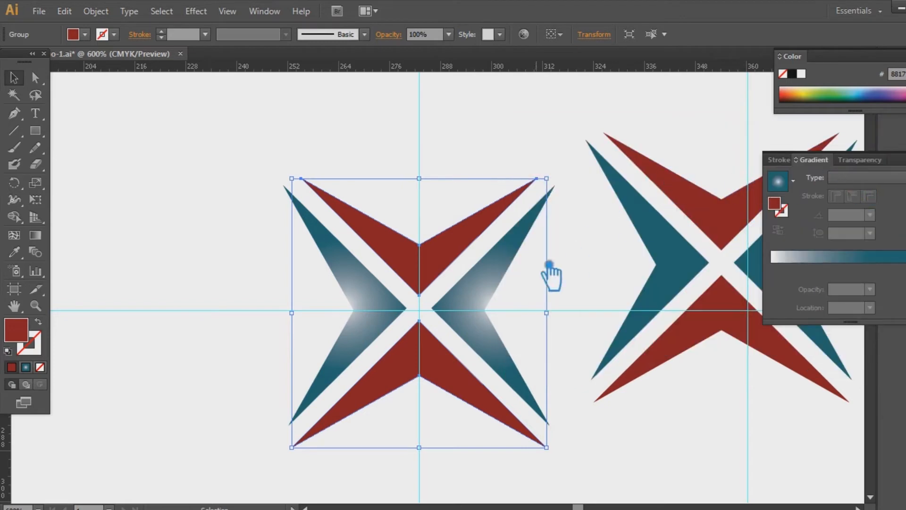
# Apply the side pieces' radial gradient to the red pair and recolor its teal stop with the copied dark red
pyautogui.click(18, 253)
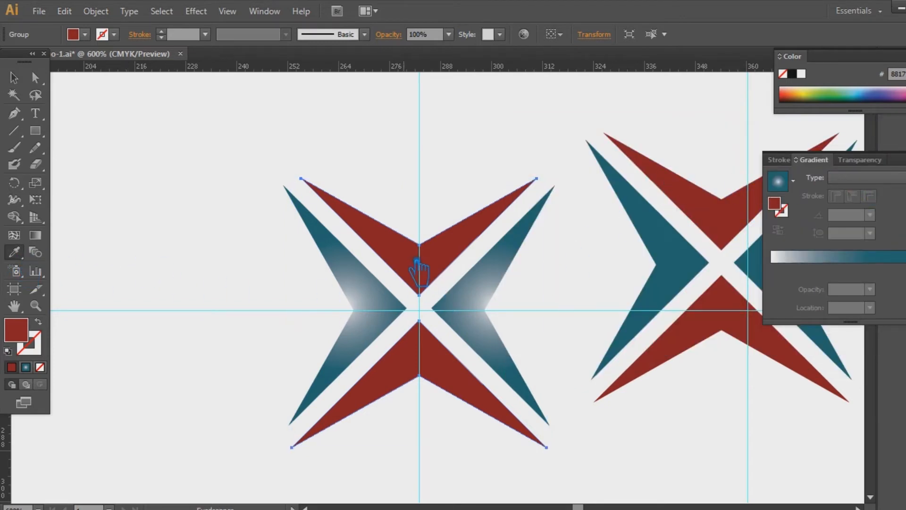
pyautogui.click(475, 315)
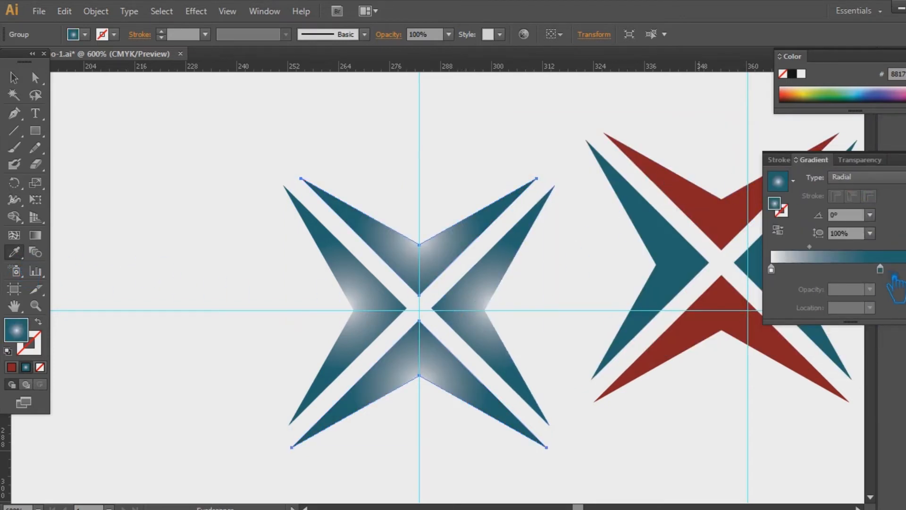
pyautogui.click(879, 269)
pyautogui.doubleClick(785, 210)
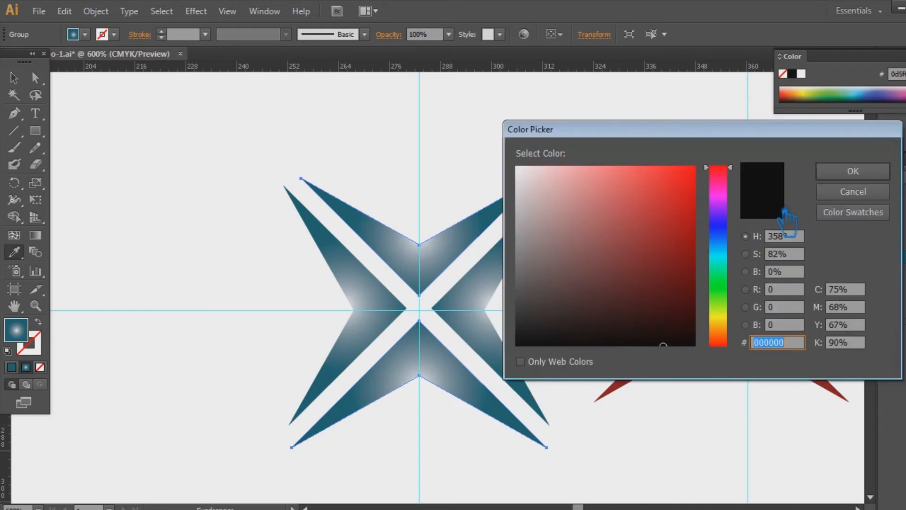
pyautogui.hotkey('ctrl', 'v')
pyautogui.click(853, 171)
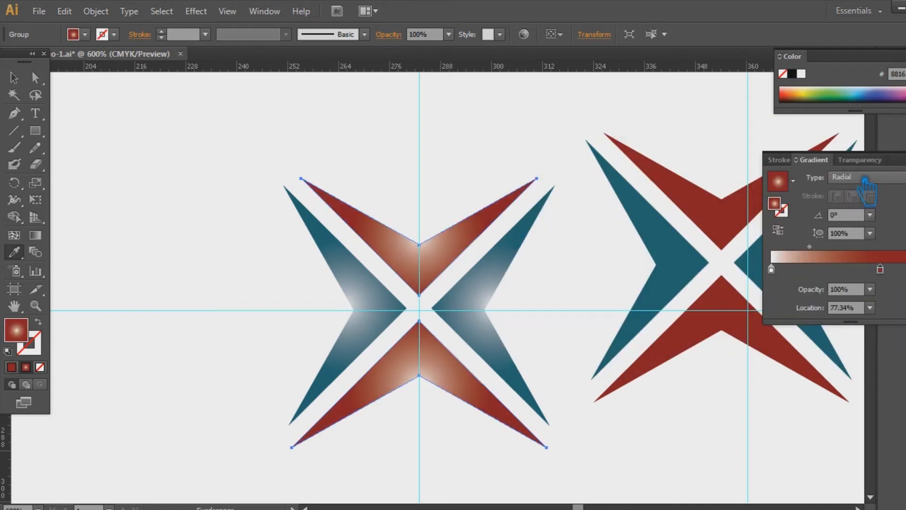
# Close the gradient settings and delete the flat-colored duplicate logo beside the original
pyautogui.click(905, 154)
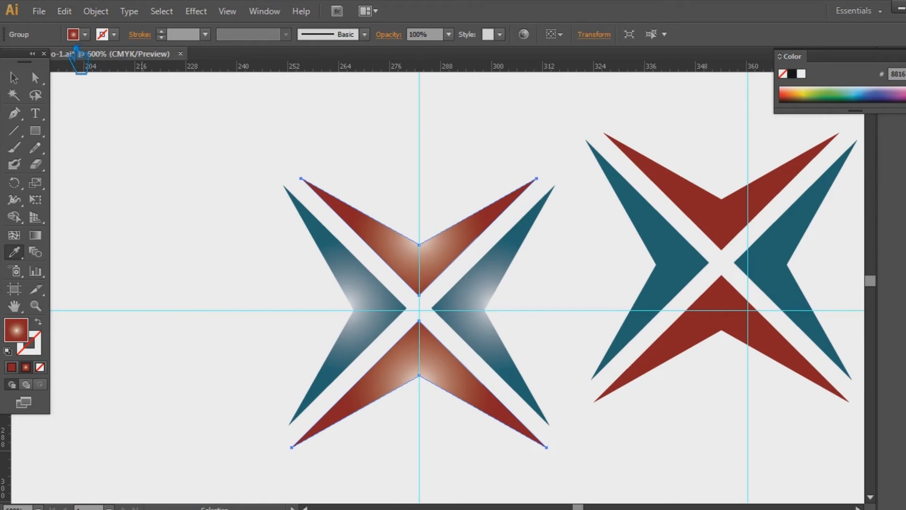
pyautogui.click(14, 78)
pyautogui.click(714, 211)
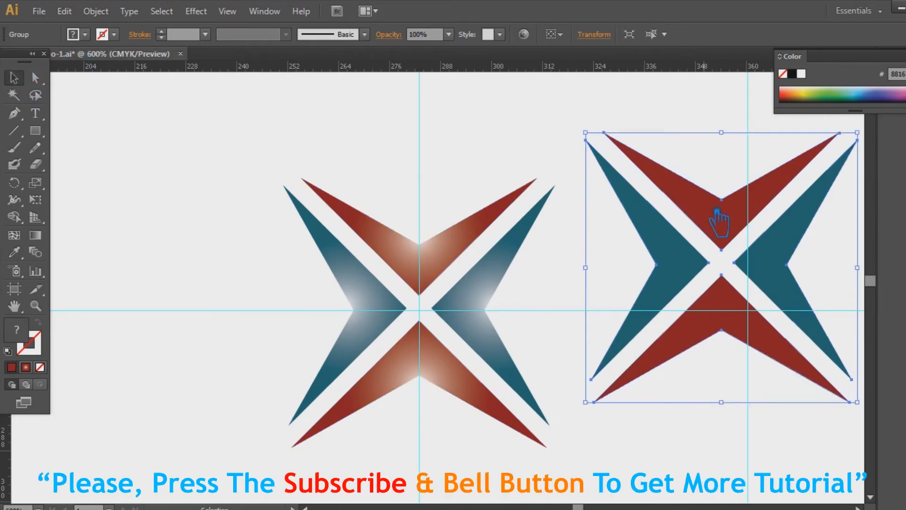
pyautogui.press('Delete')
# Scale the whole gradient logo down about its center to roughly three quarters of its size
pyautogui.moveTo(598, 465); pyautogui.dragTo(278, 163)
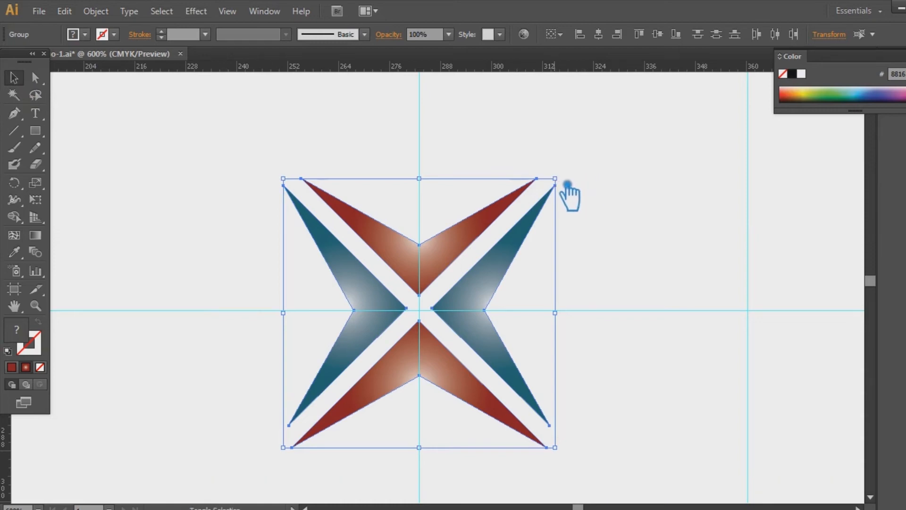
pyautogui.moveTo(567, 184); pyautogui.dragTo(543, 213)
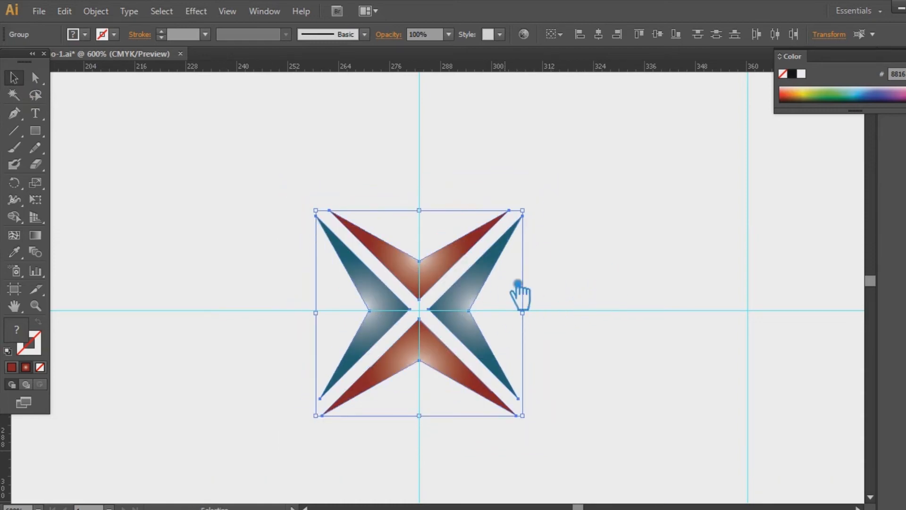
pyautogui.click(587, 255)
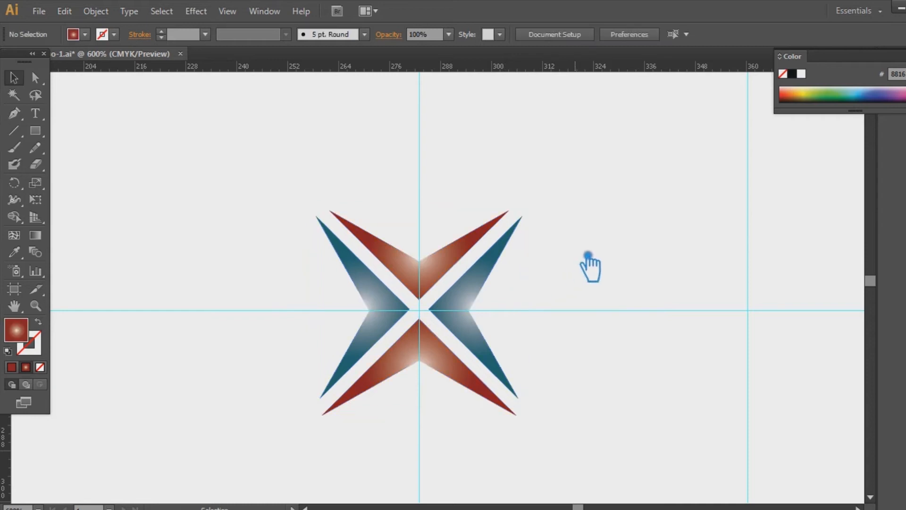
# Undo the accidental move of the teal pair and group all the logo pieces together
pyautogui.moveTo(476, 326); pyautogui.dragTo(475, 299)
pyautogui.hotkey('ctrl', 'z')
pyautogui.moveTo(589, 429); pyautogui.dragTo(296, 202)
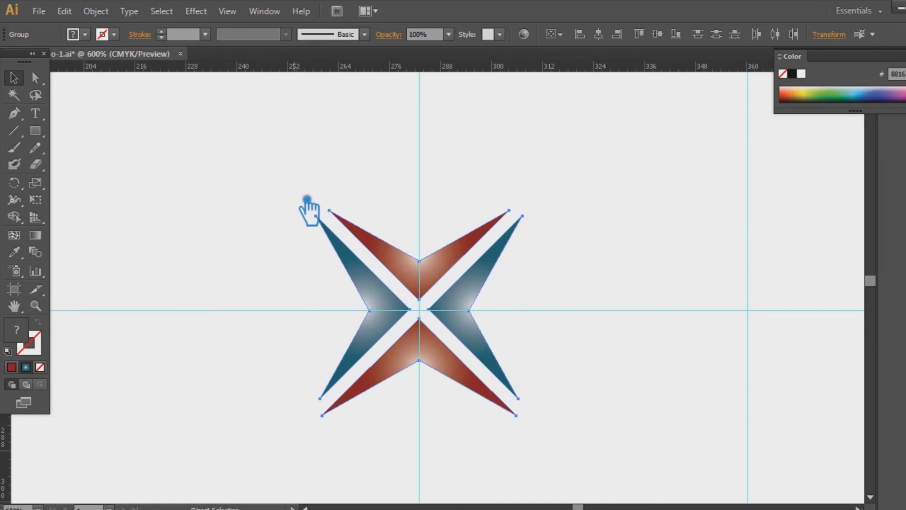
pyautogui.click(631, 257)
pyautogui.press('v')
pyautogui.click(483, 295)
pyautogui.click(605, 309)
# Move the grouped logo straight up so its center sits above the horizontal guide
pyautogui.click(479, 311)
pyautogui.moveTo(477, 307); pyautogui.dragTo(476, 302)
pyautogui.press('Up')
pyautogui.press('Up')
pyautogui.press('Up')
pyautogui.press('Up')
pyautogui.press('Up')
pyautogui.press('Up')
pyautogui.press('Up')
pyautogui.press('Up')
pyautogui.press('Up')
pyautogui.press('Up')
pyautogui.press('Up')
pyautogui.press('Up')
pyautogui.click(659, 315)
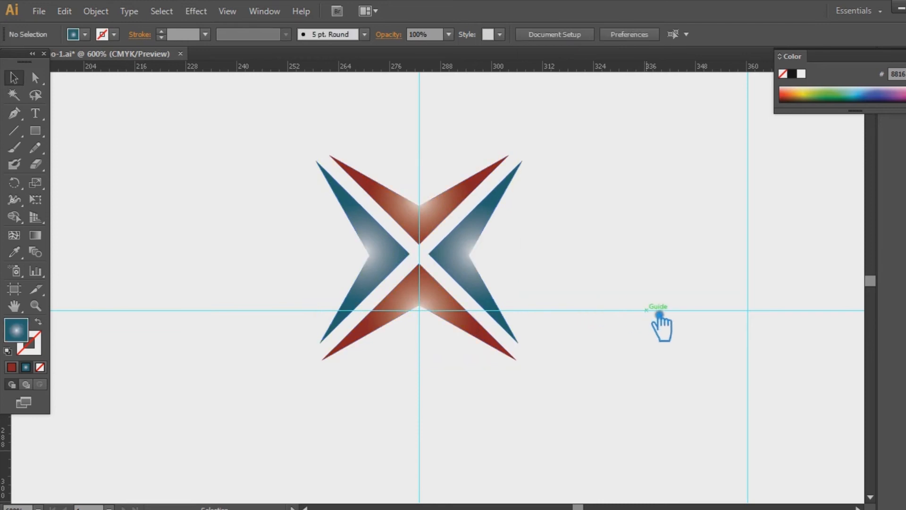
# Paste the copied text group "X LETTER LOGO" and "TAGLINE HERE" below the logo
pyautogui.hotkey('ctrl', 'v')
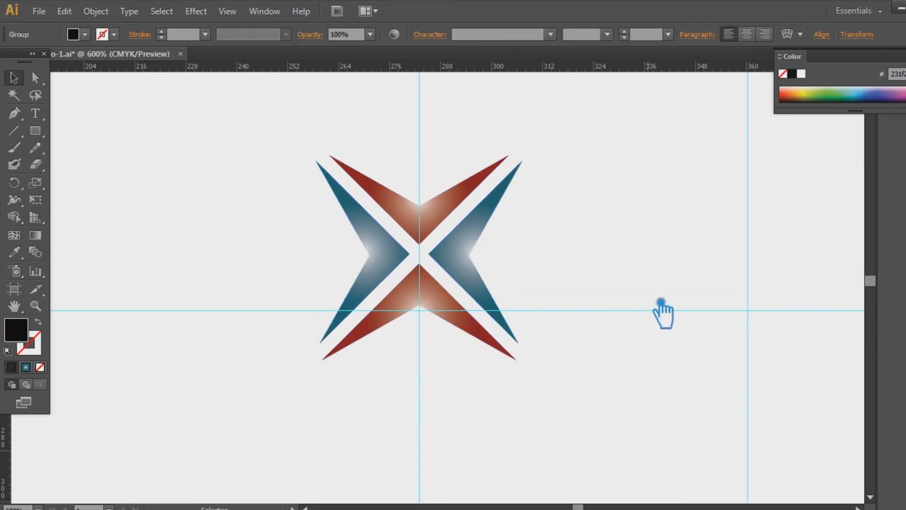
pyautogui.hotkey('ctrl', '-')
pyautogui.hotkey('ctrl', '-')
pyautogui.hotkey('ctrl', '-')
pyautogui.hotkey('ctrl', '-')
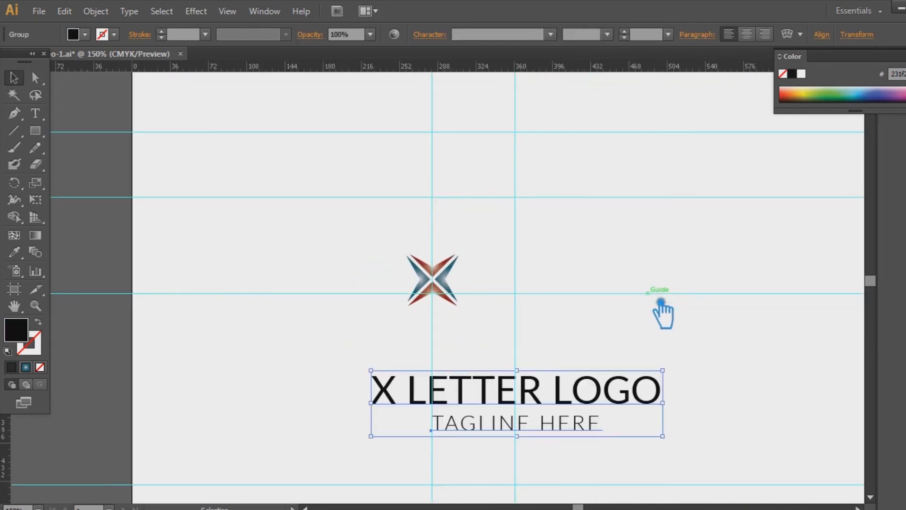
# Enlarge the logo proportionally and center it on the right vertical guide just above the "X LETTER LOGO" text
pyautogui.click(439, 293)
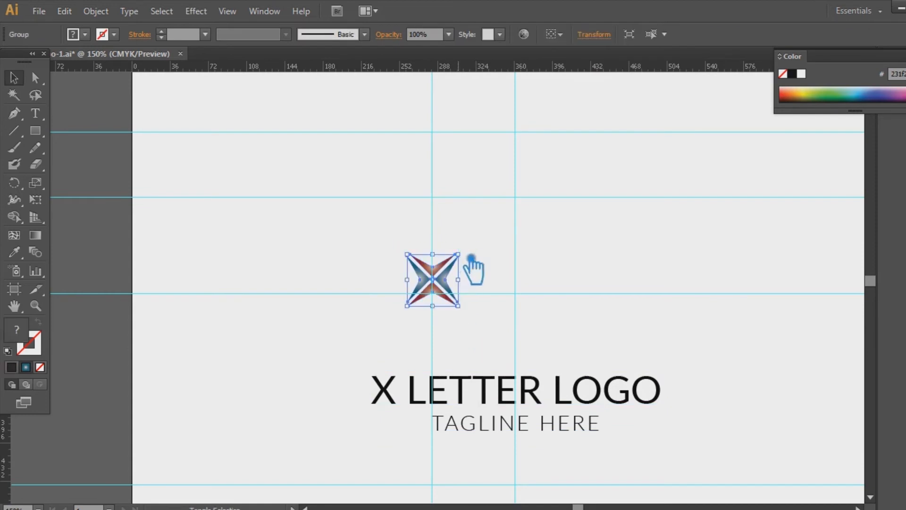
pyautogui.moveTo(469, 263); pyautogui.dragTo(693, 137)
pyautogui.moveTo(551, 265); pyautogui.dragTo(571, 323)
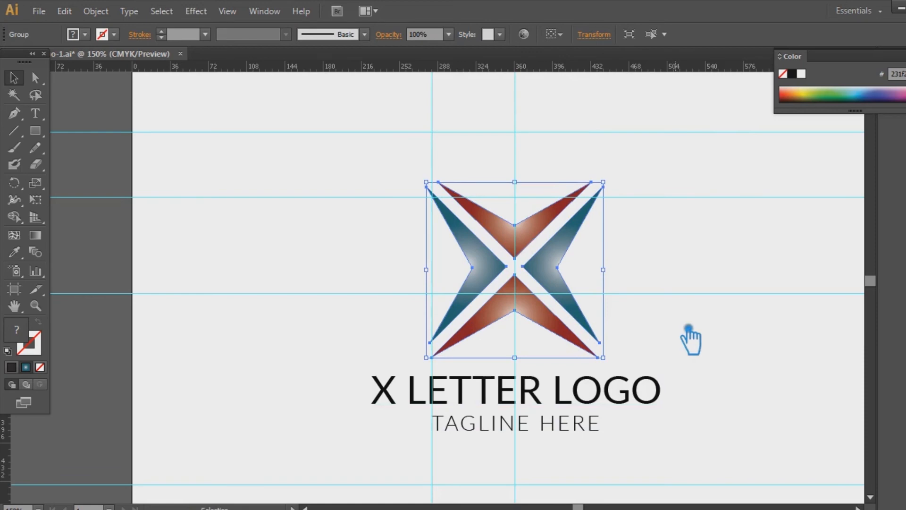
pyautogui.click(718, 335)
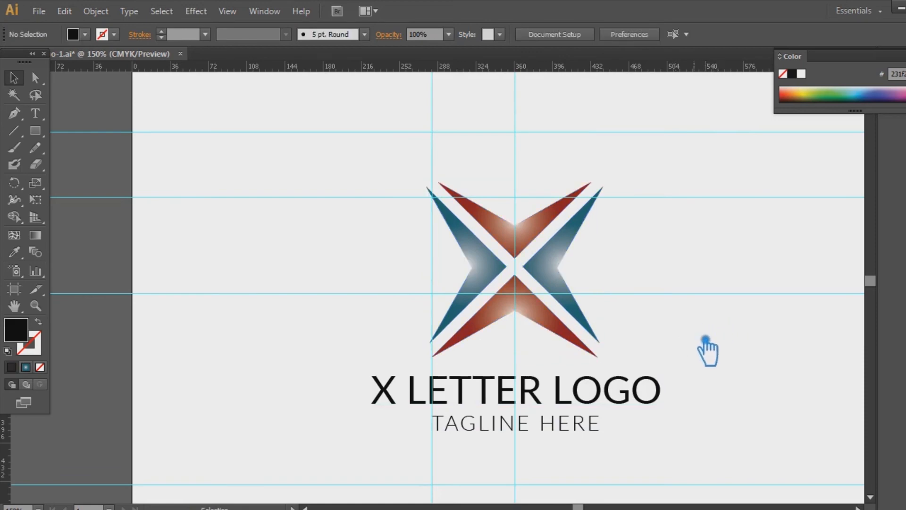
# Enlarge the logo further and reposition it centered above the text, nearly as wide as the "X LETTER LOGO" line
pyautogui.moveTo(664, 460); pyautogui.dragTo(307, 186)
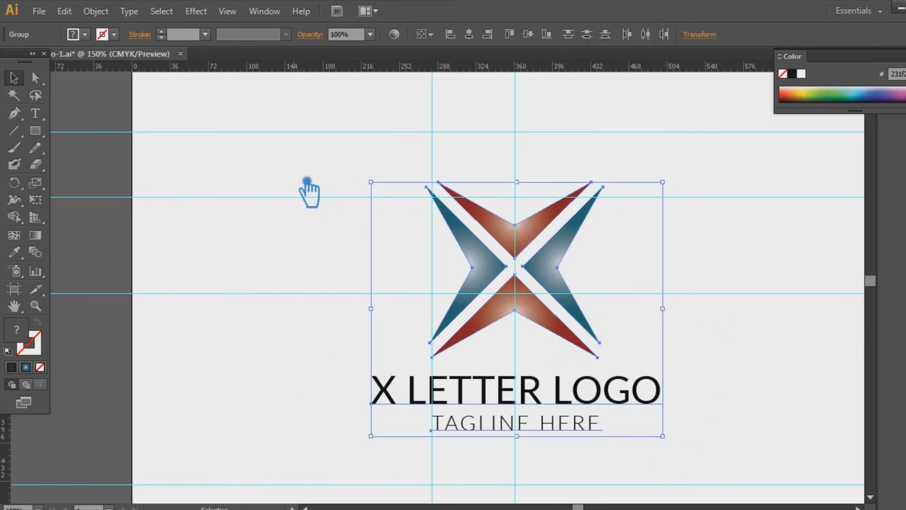
pyautogui.click(801, 295)
pyautogui.click(562, 251)
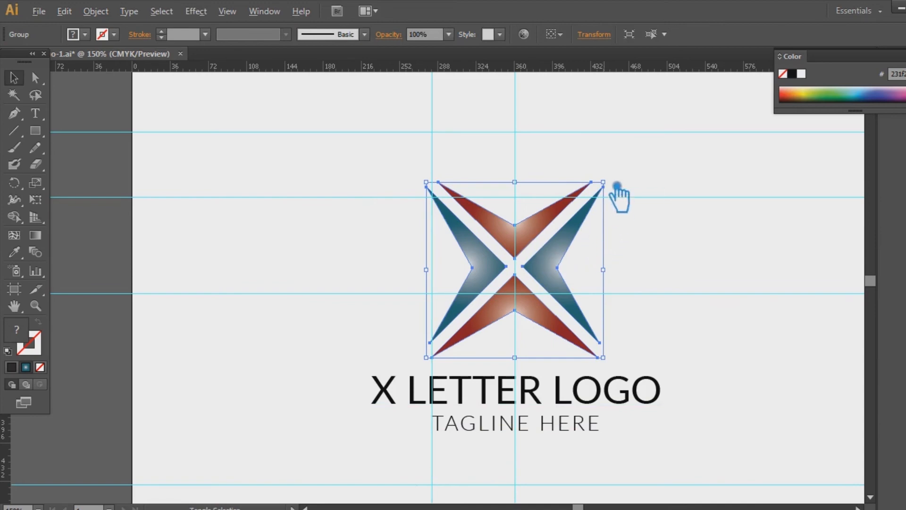
pyautogui.moveTo(604, 183); pyautogui.dragTo(650, 149)
pyautogui.moveTo(545, 281); pyautogui.dragTo(557, 263)
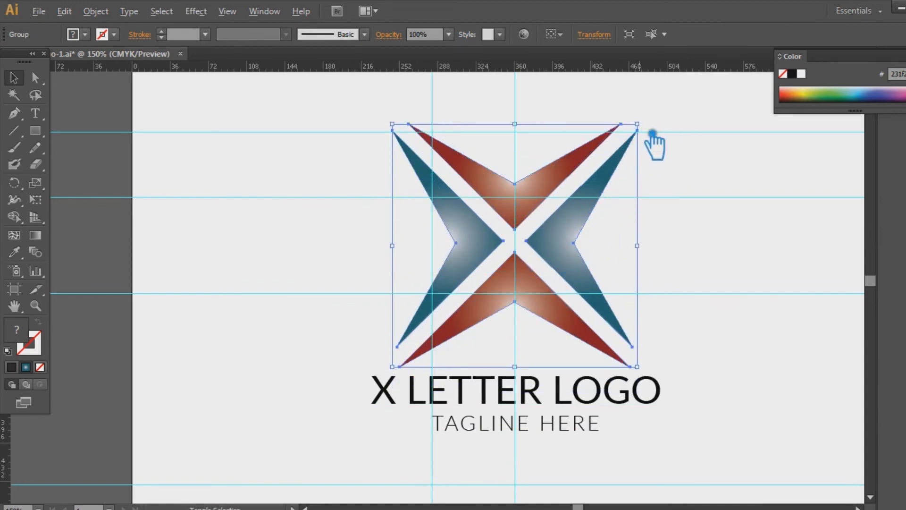